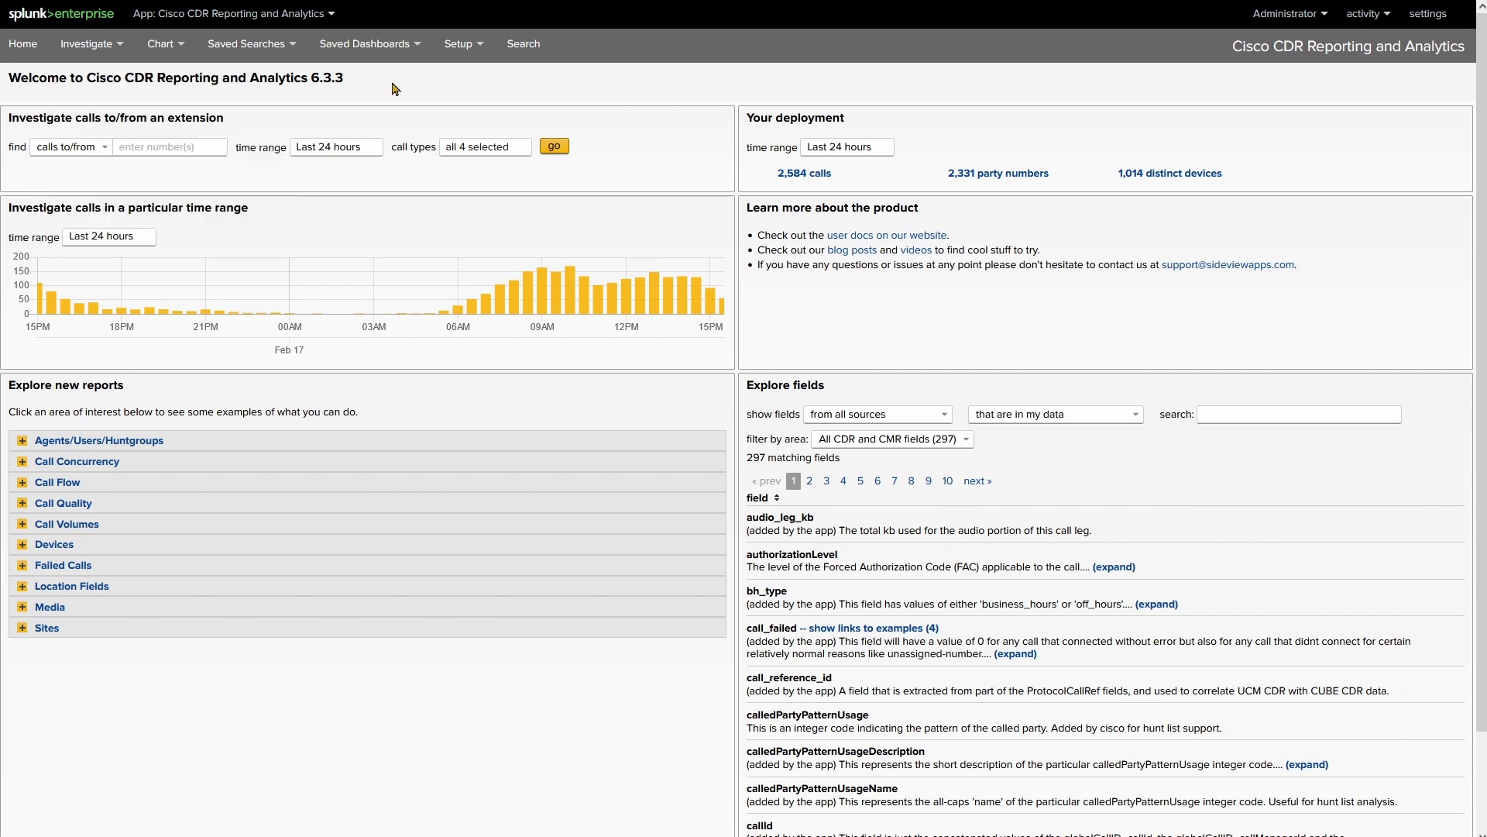
Find calls to/from a single extension over the last 24 hours, including all four call types
left_click(206, 145)
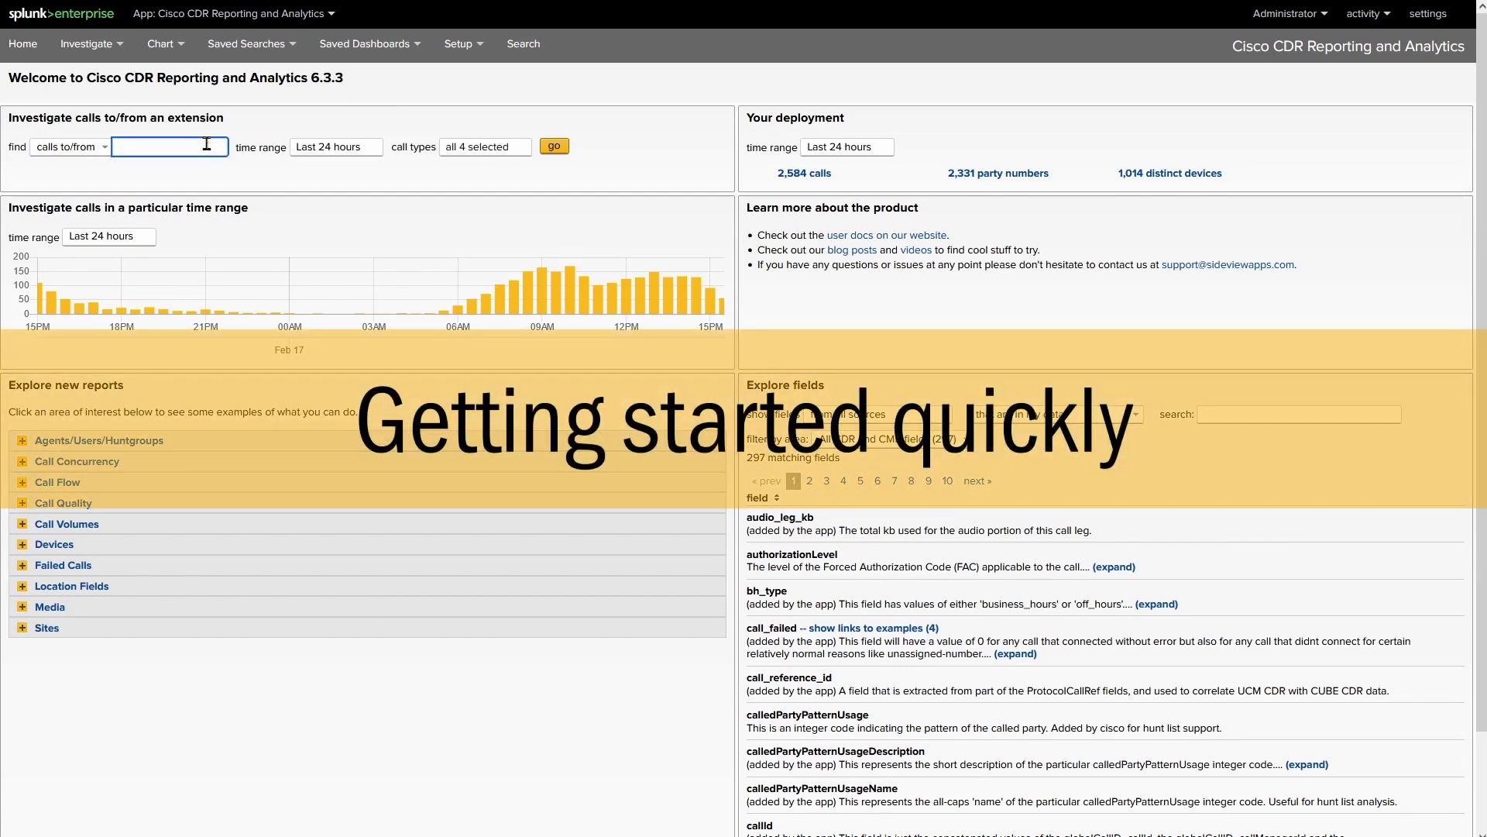
type("761")
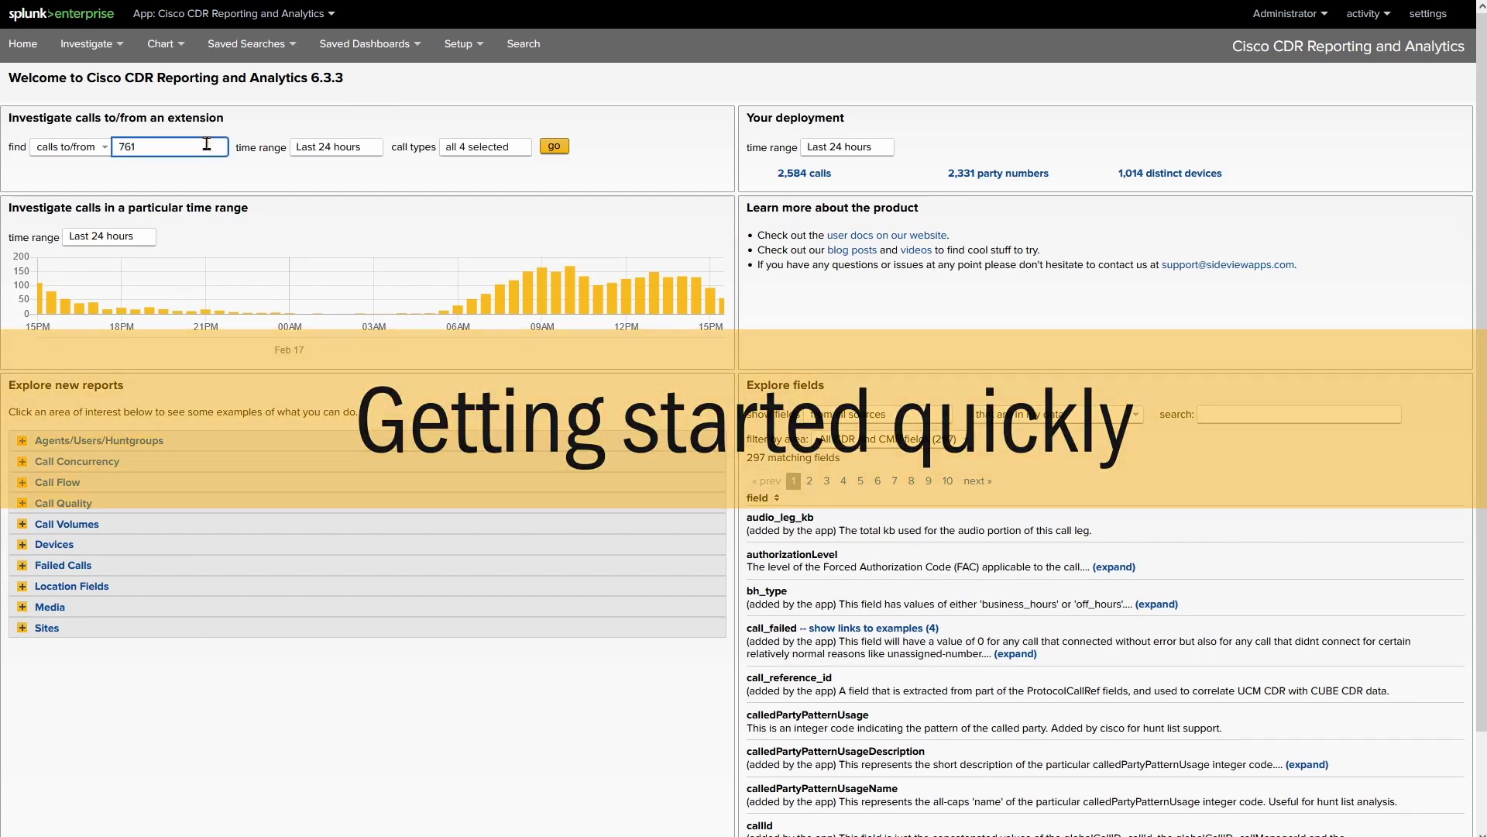
type("92")
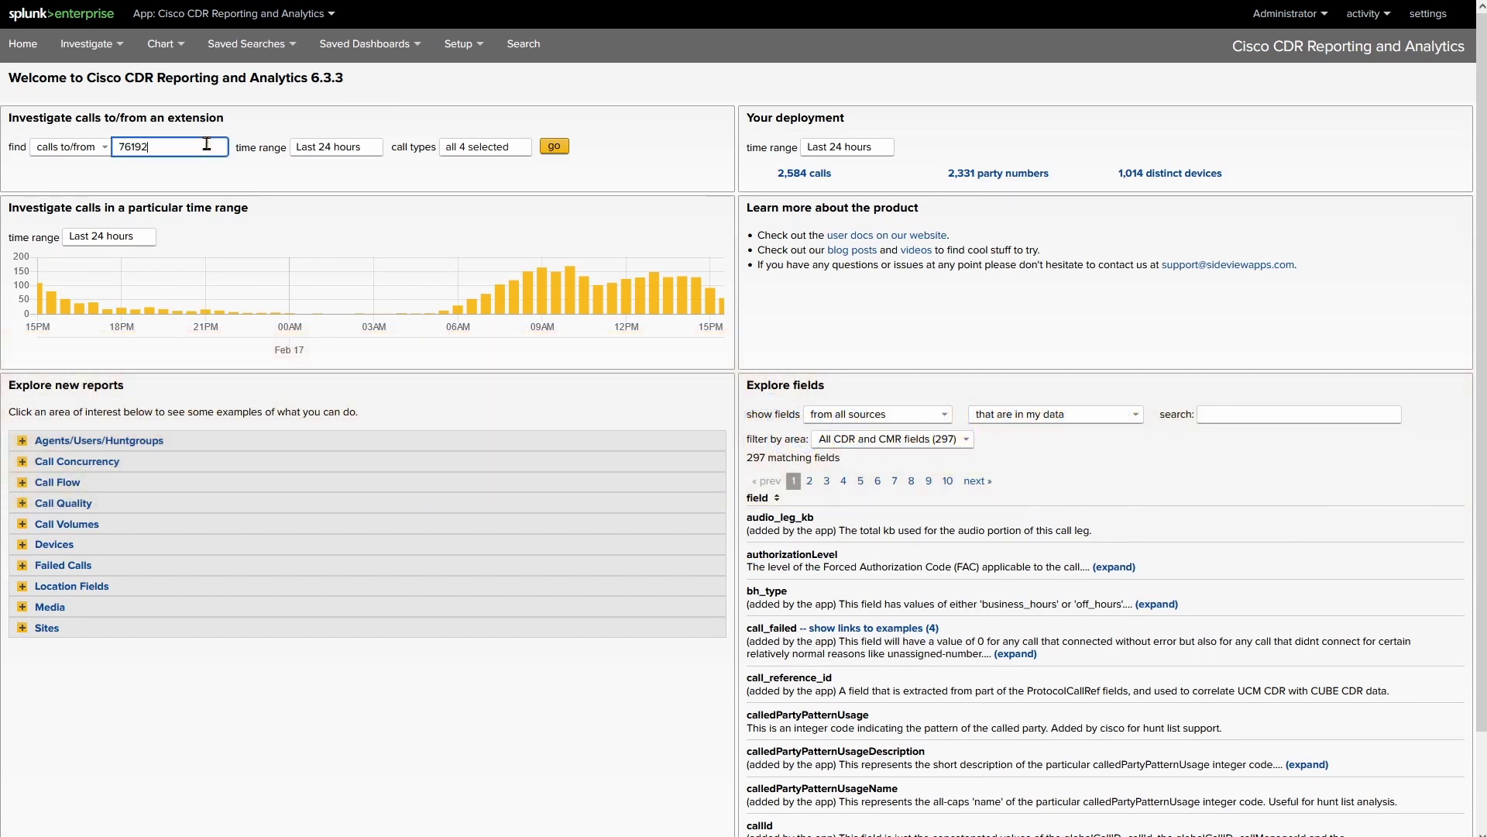
left_click(362, 146)
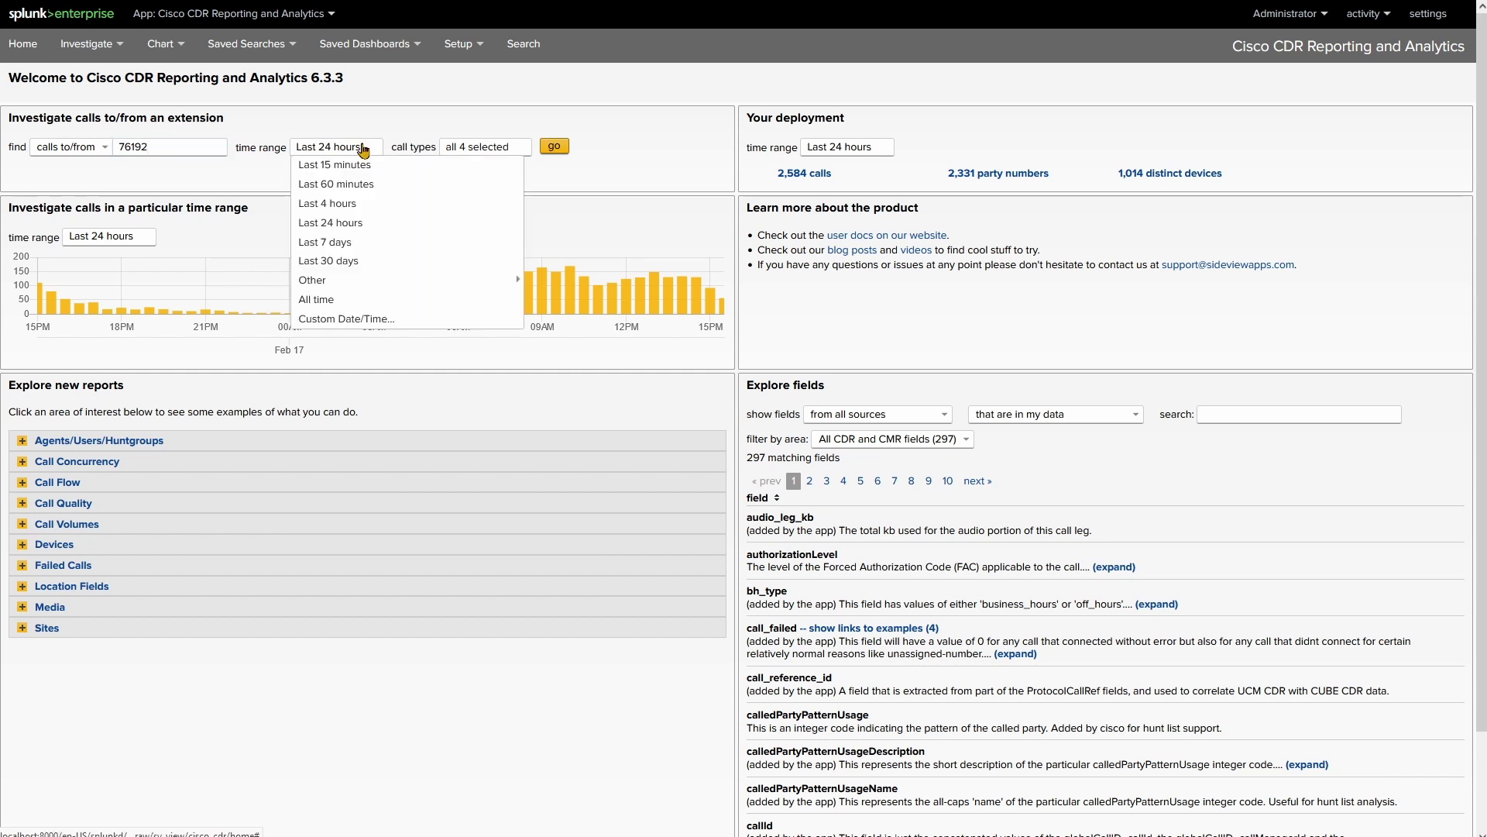
mouse_move(337, 282)
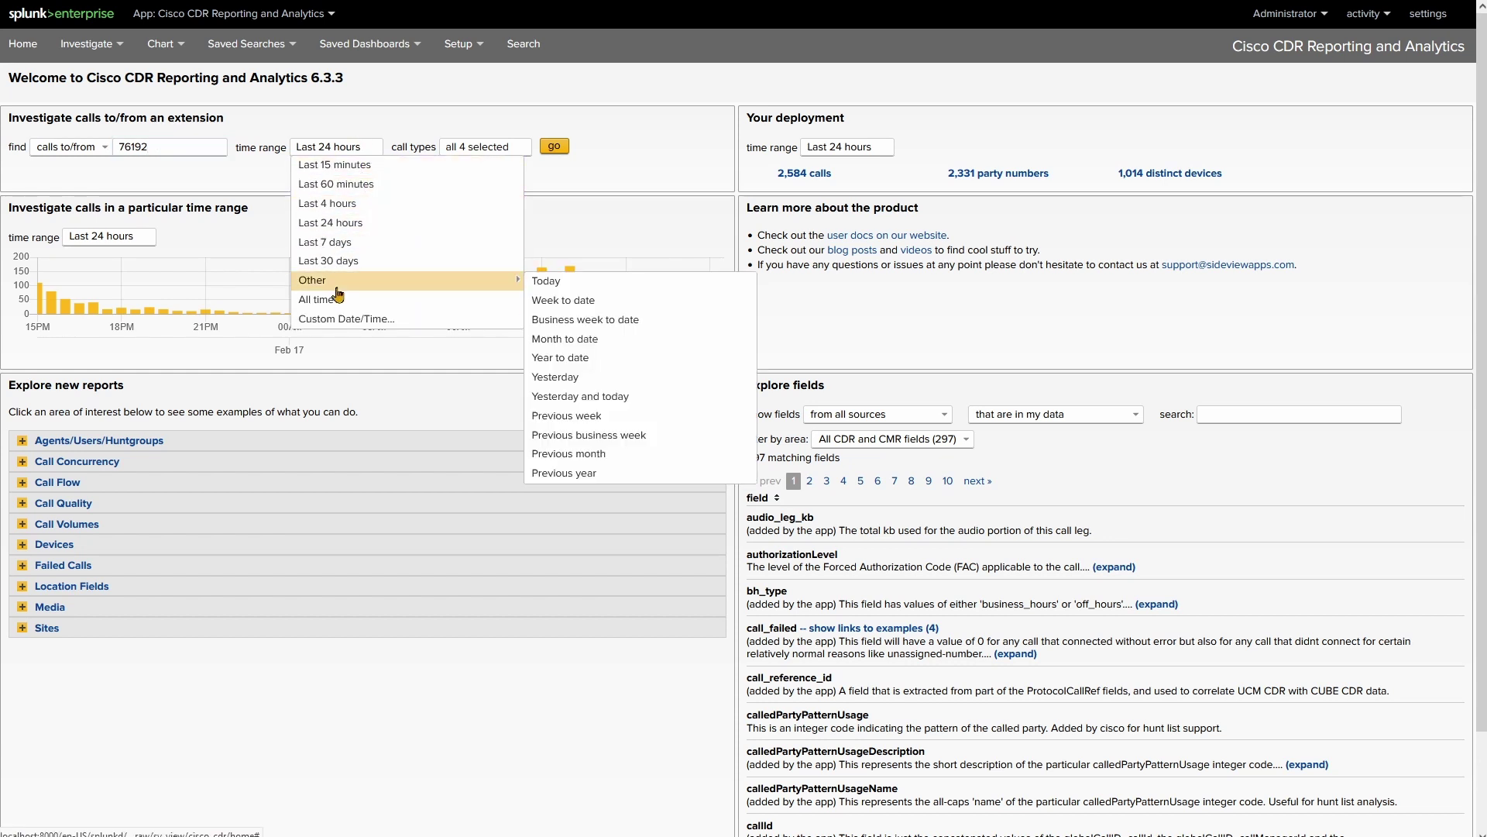
left_click(564, 79)
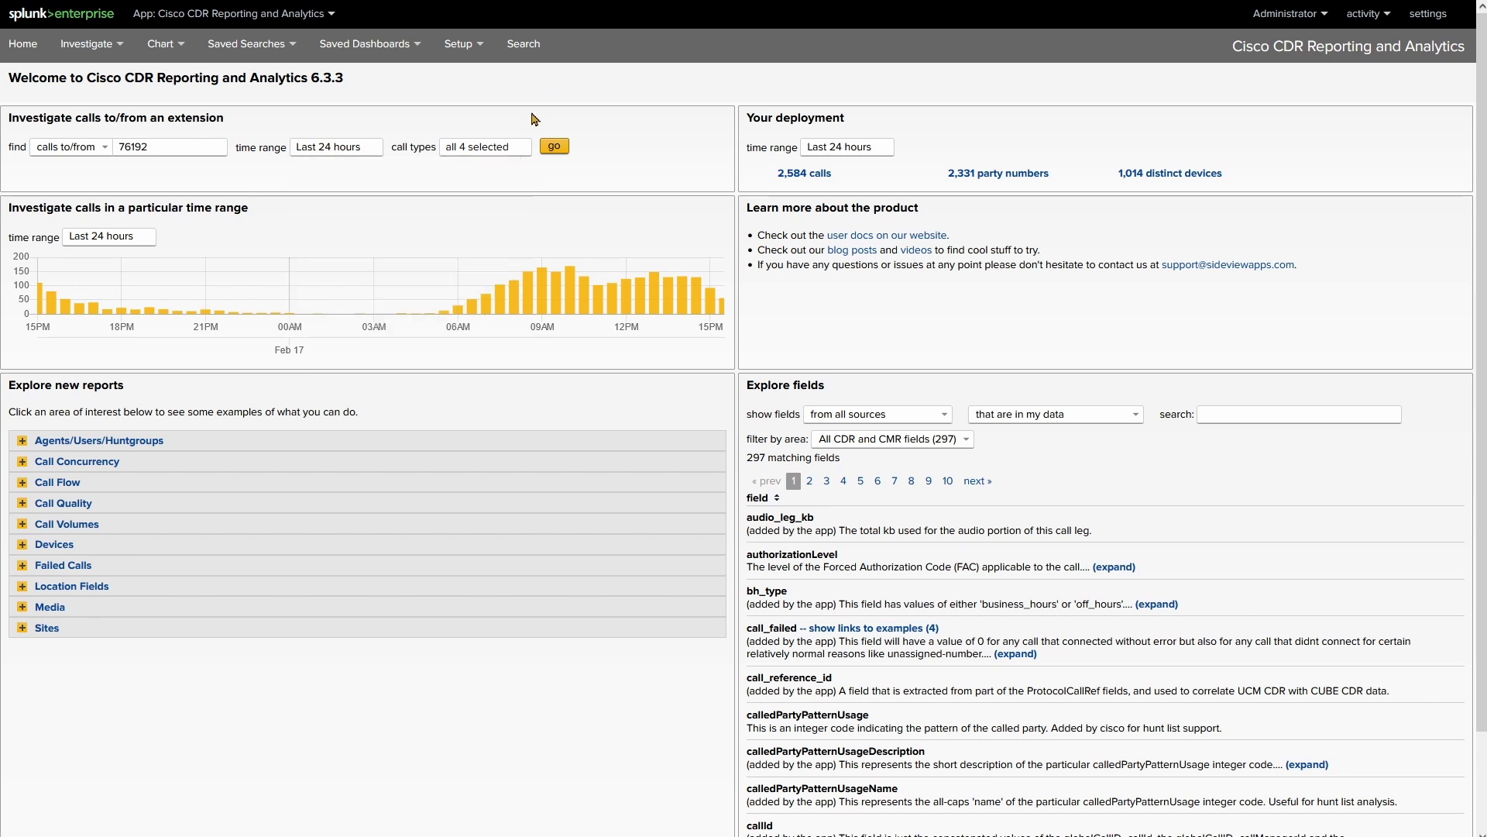
left_click(511, 150)
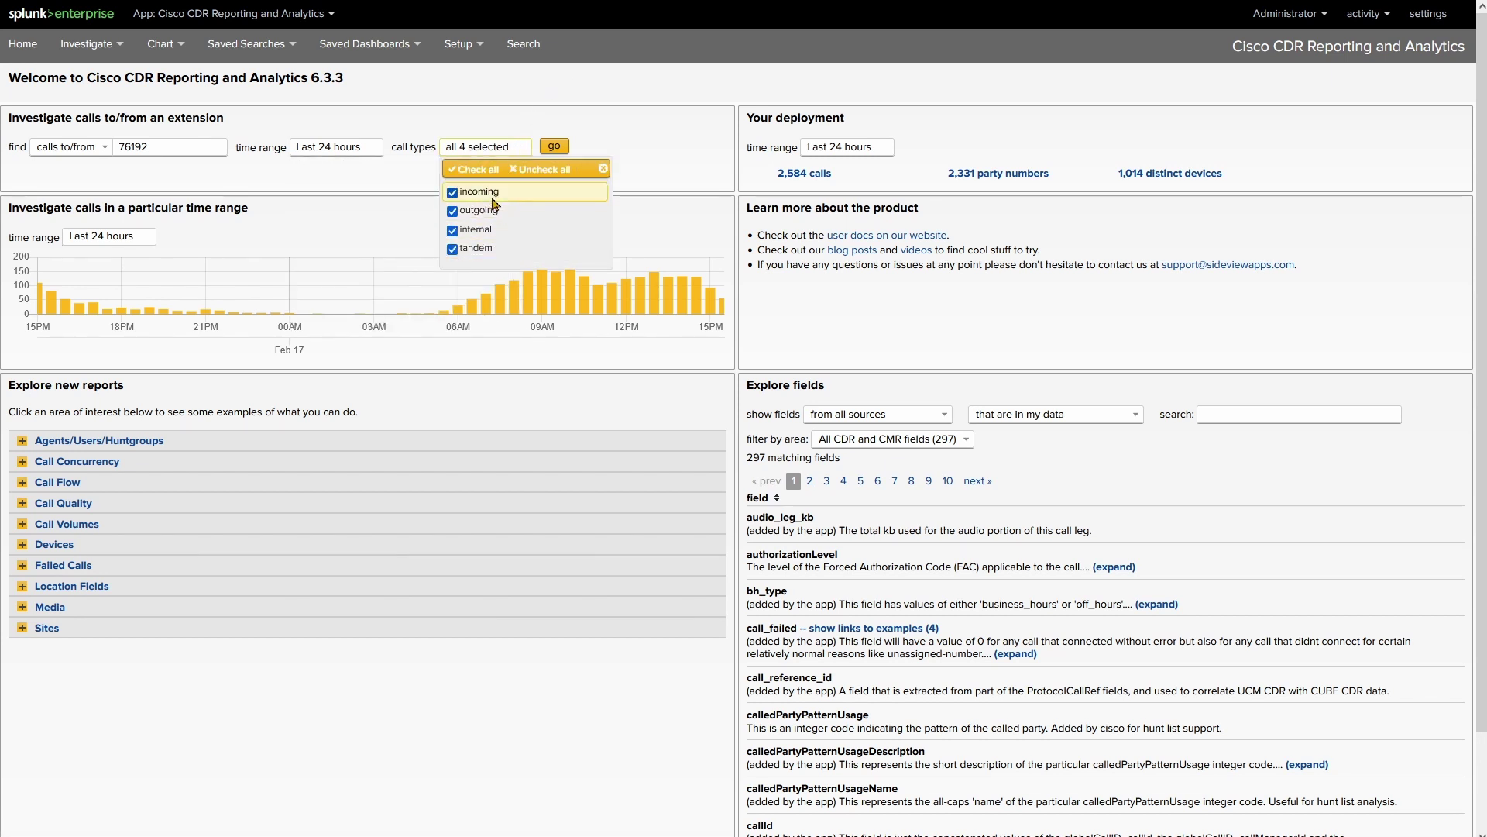
left_click(562, 146)
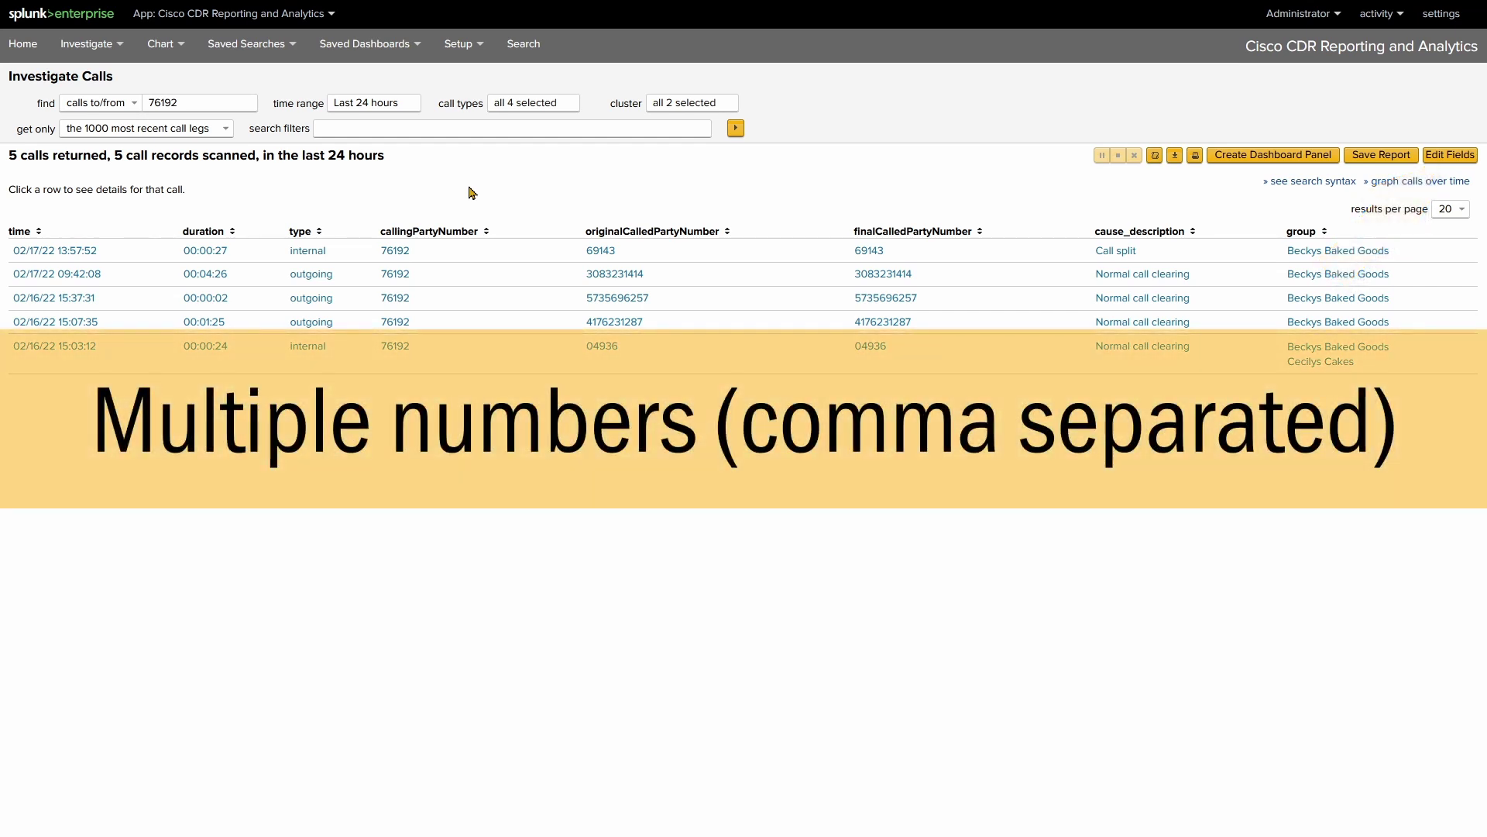
Add a second, comma-separated extension to the calls to/from number search and run it
left_click(230, 103)
type(",")
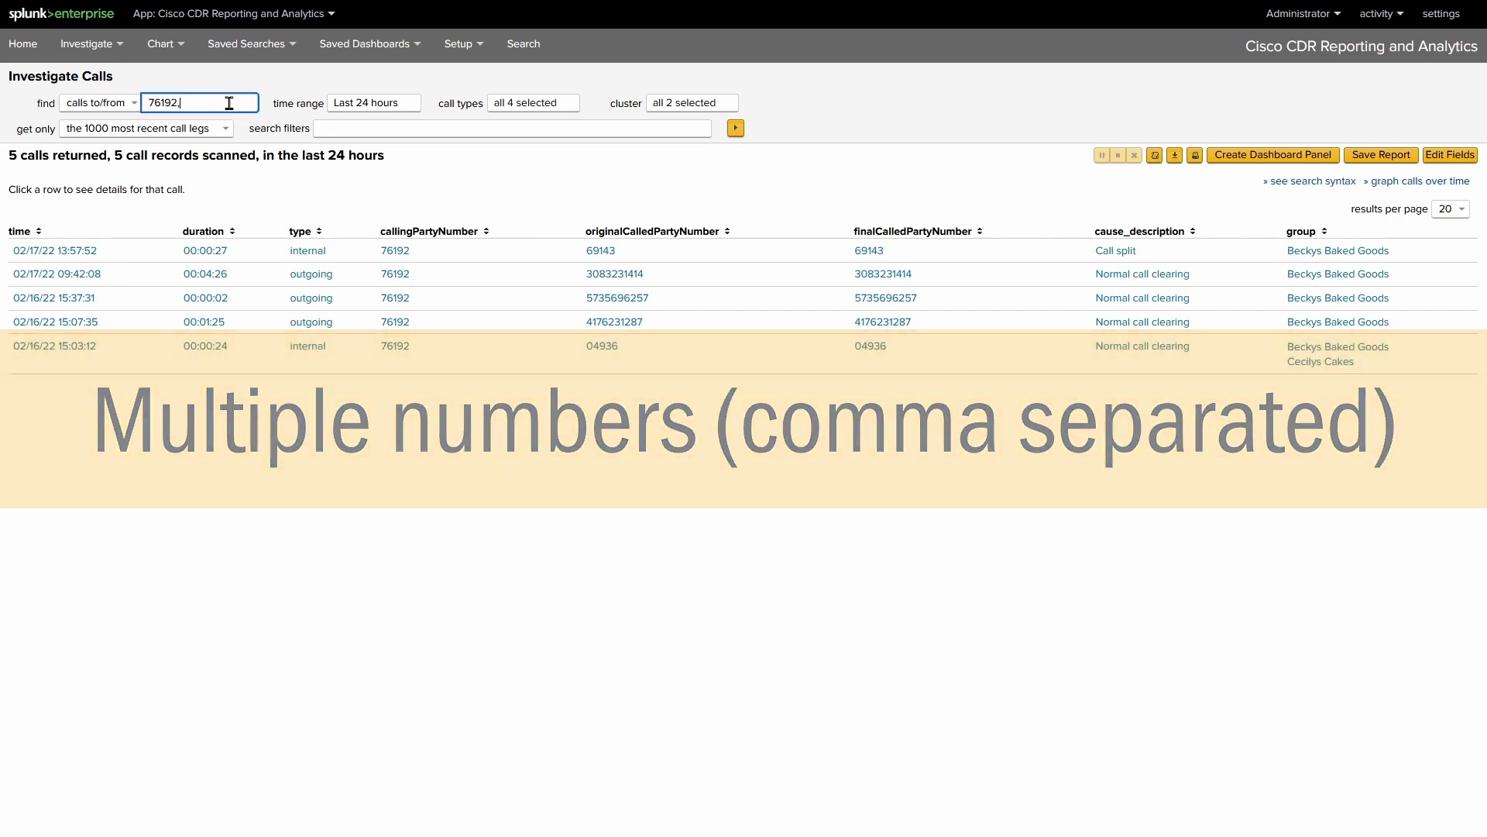
type("76165")
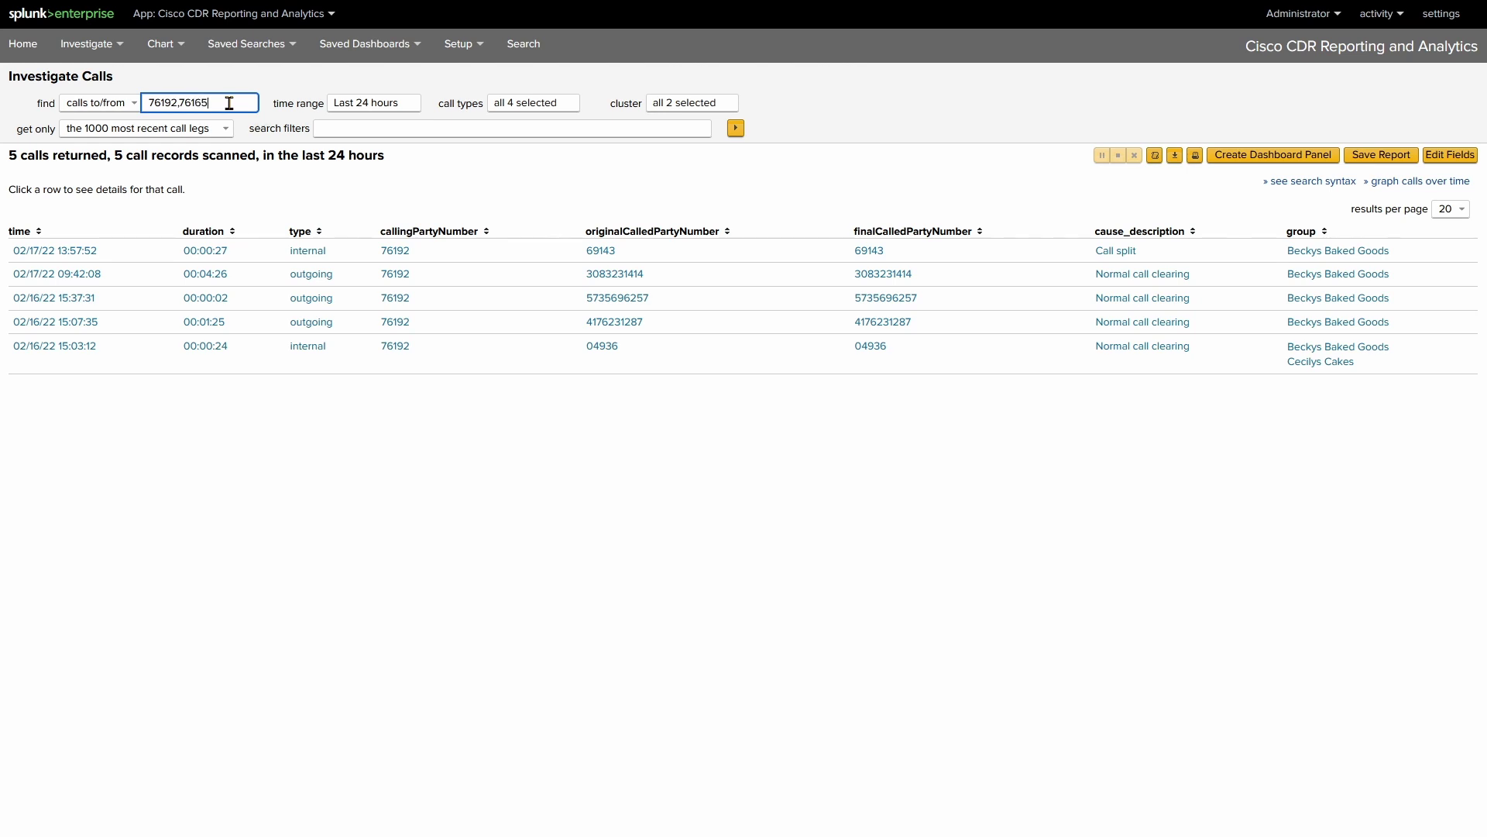
left_click(732, 133)
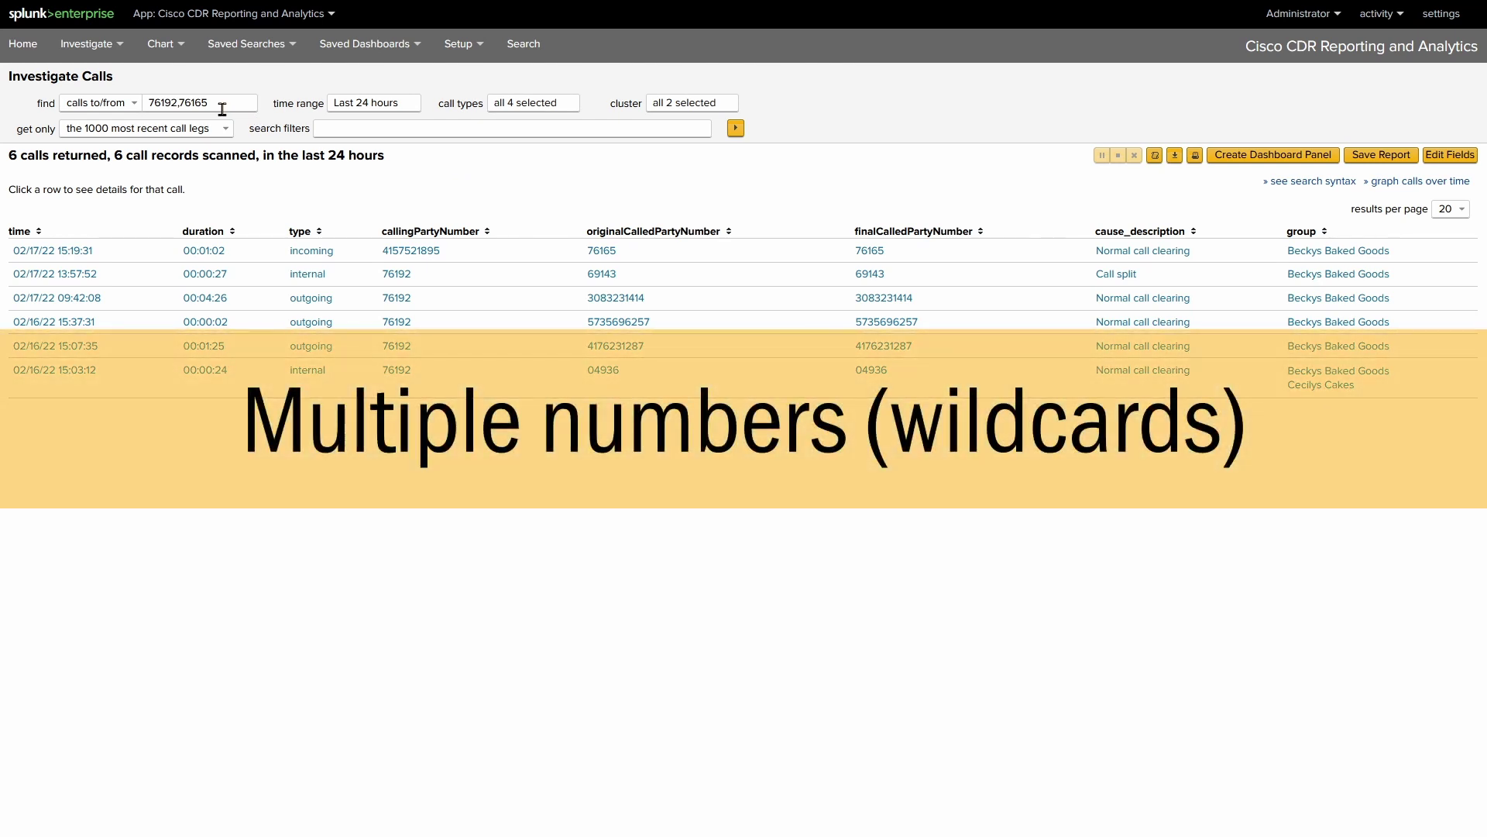
Replace the searched extensions with the wildcard pattern 761* and run the search
triple_click(222, 108)
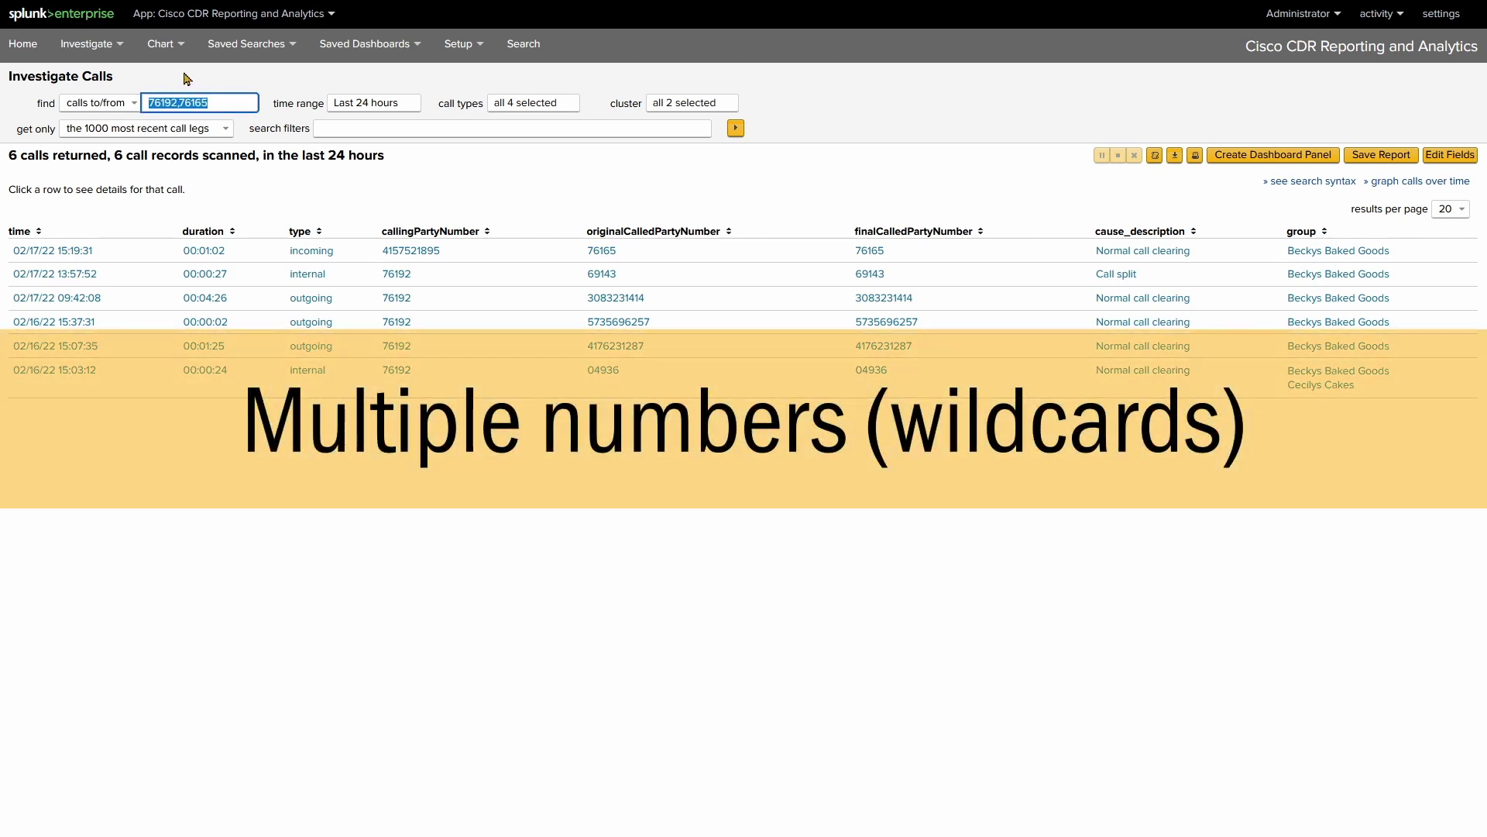
key("BackSpace")
type("761")
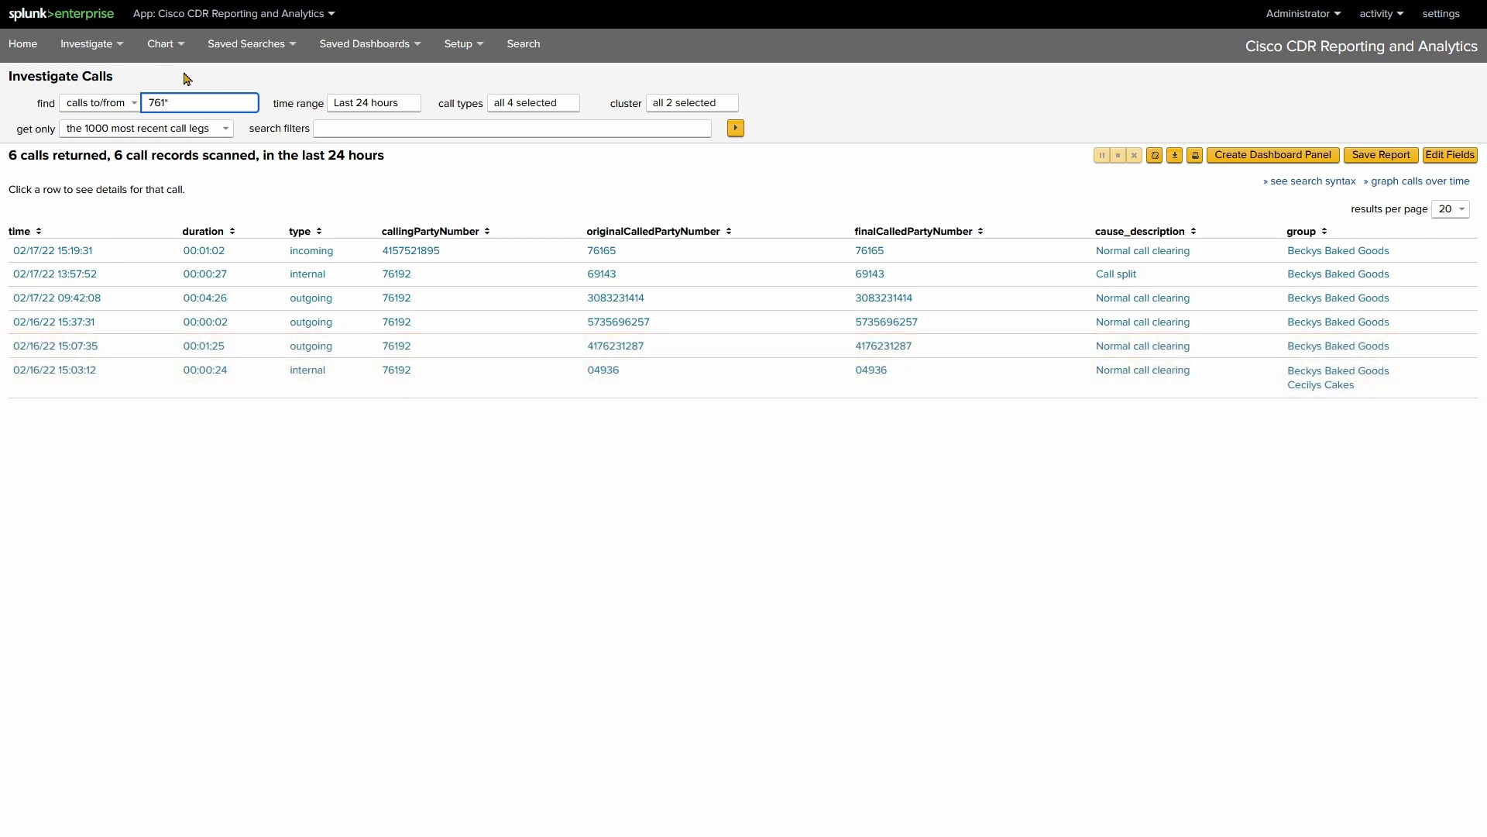
type("*")
key("Return")
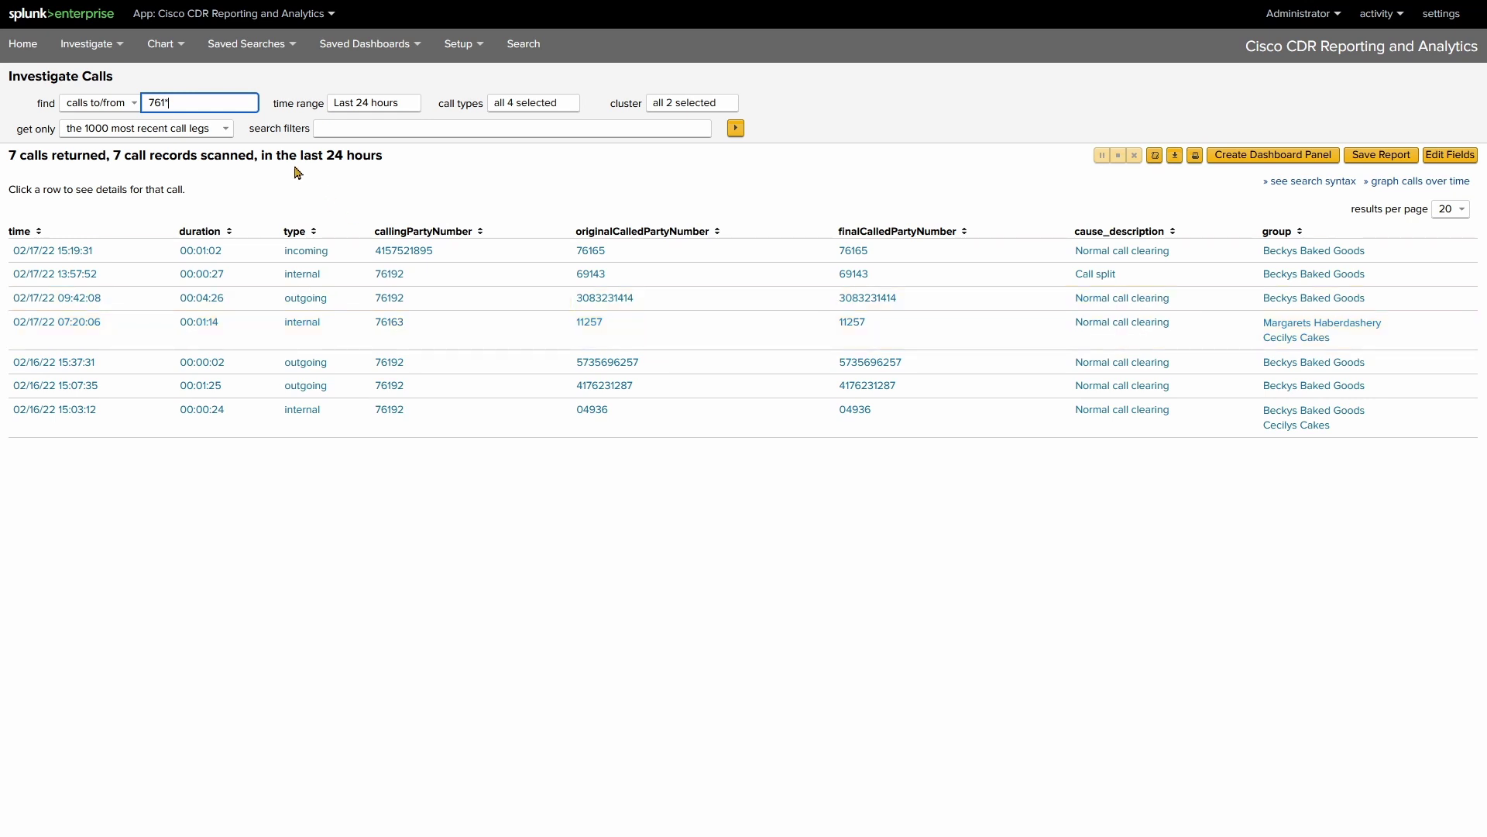
left_click(261, 82)
left_click(187, 101)
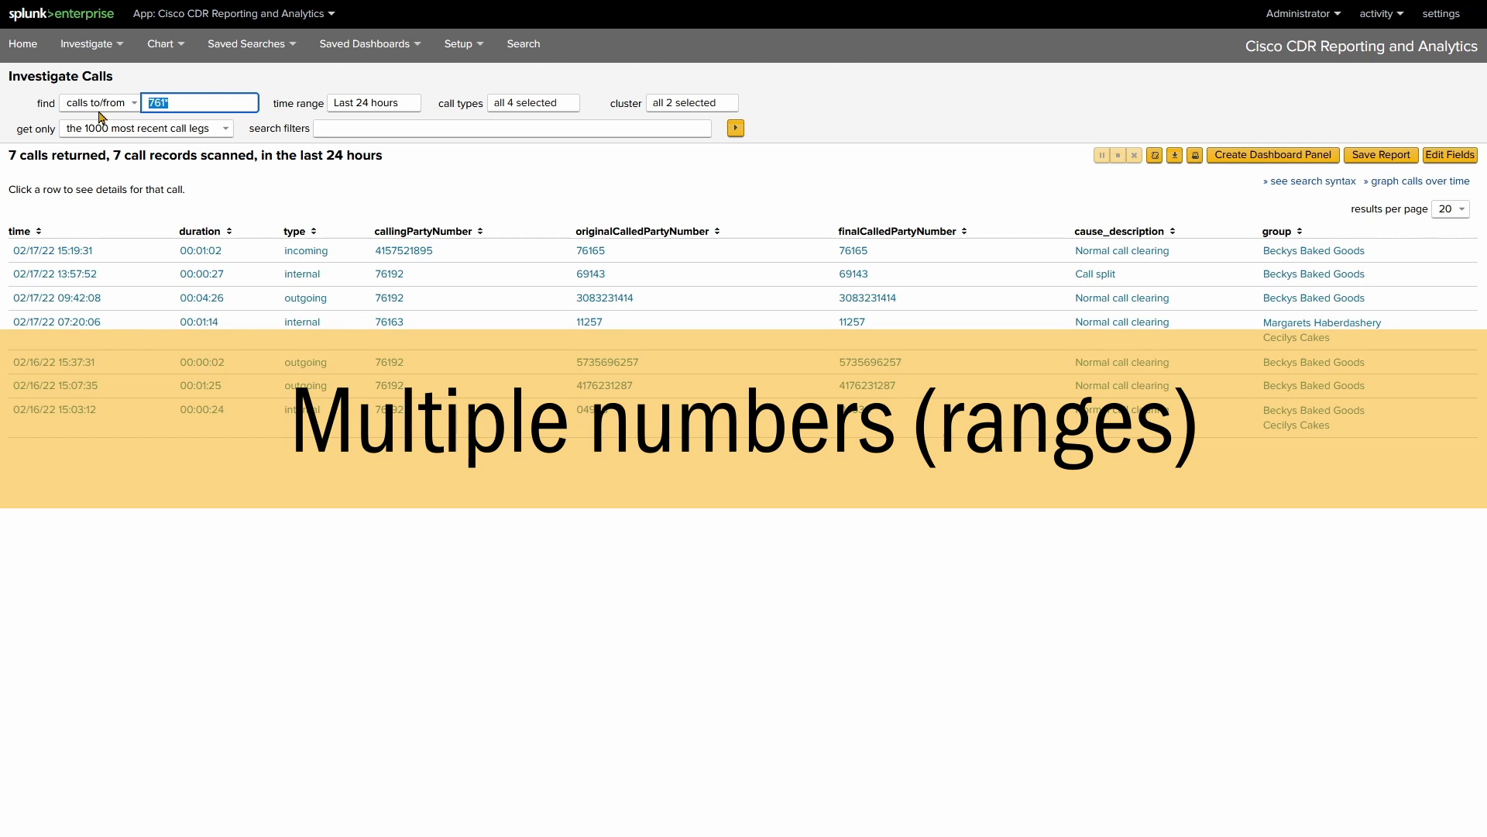
type("76160-")
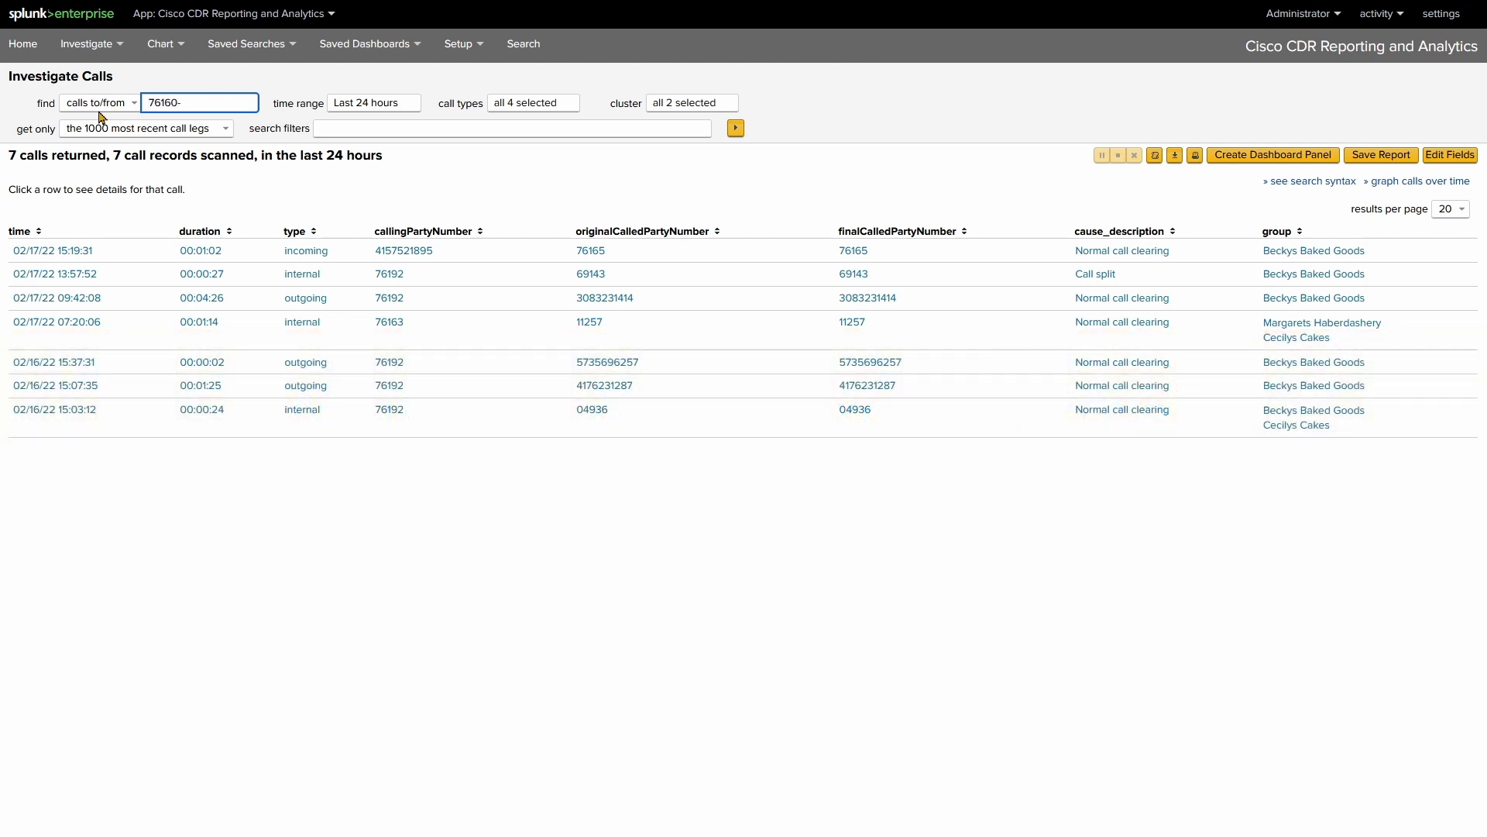
type("76169")
key("Return")
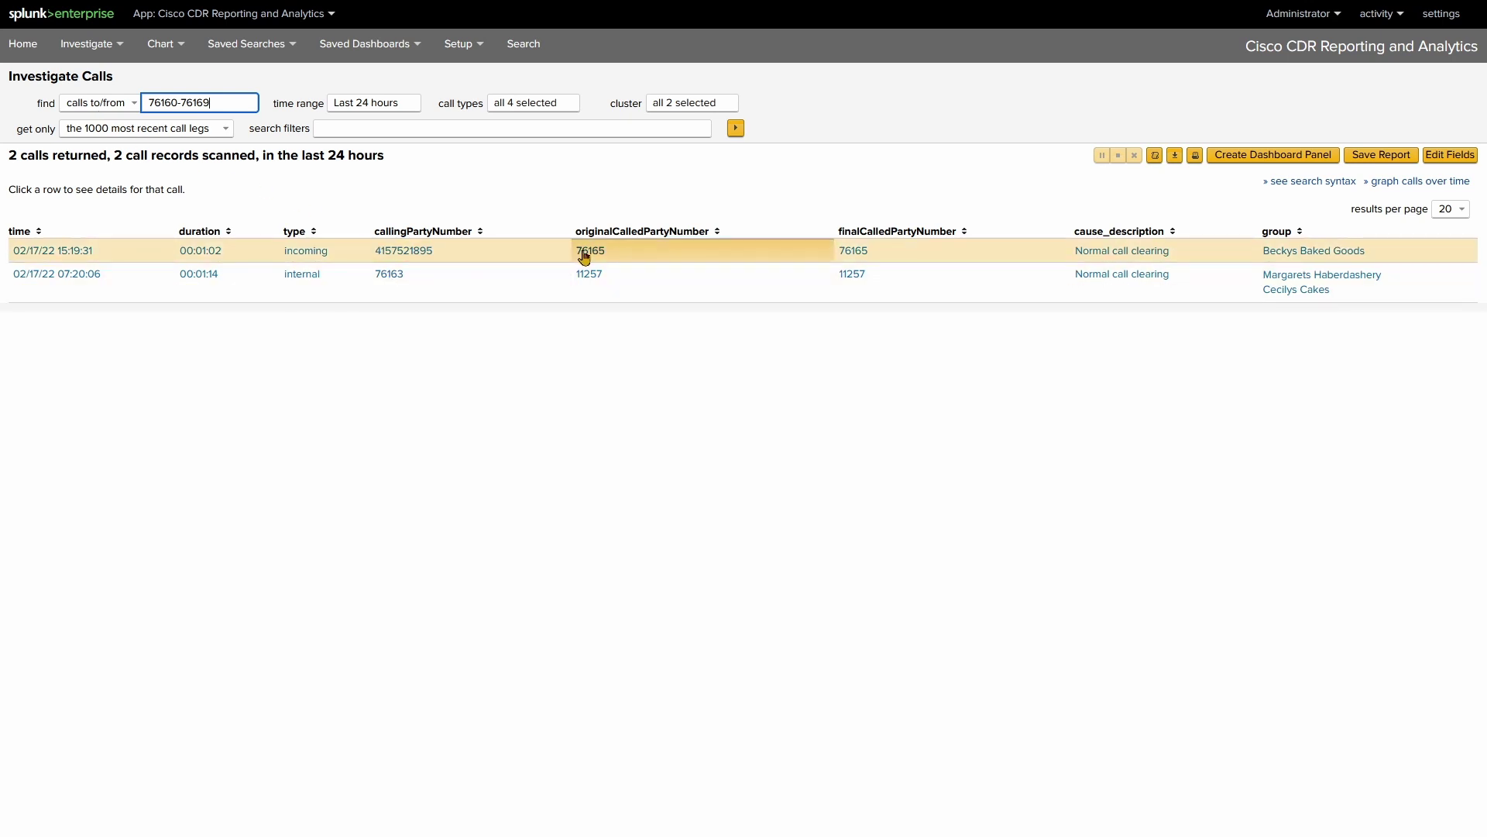
left_click(590, 167)
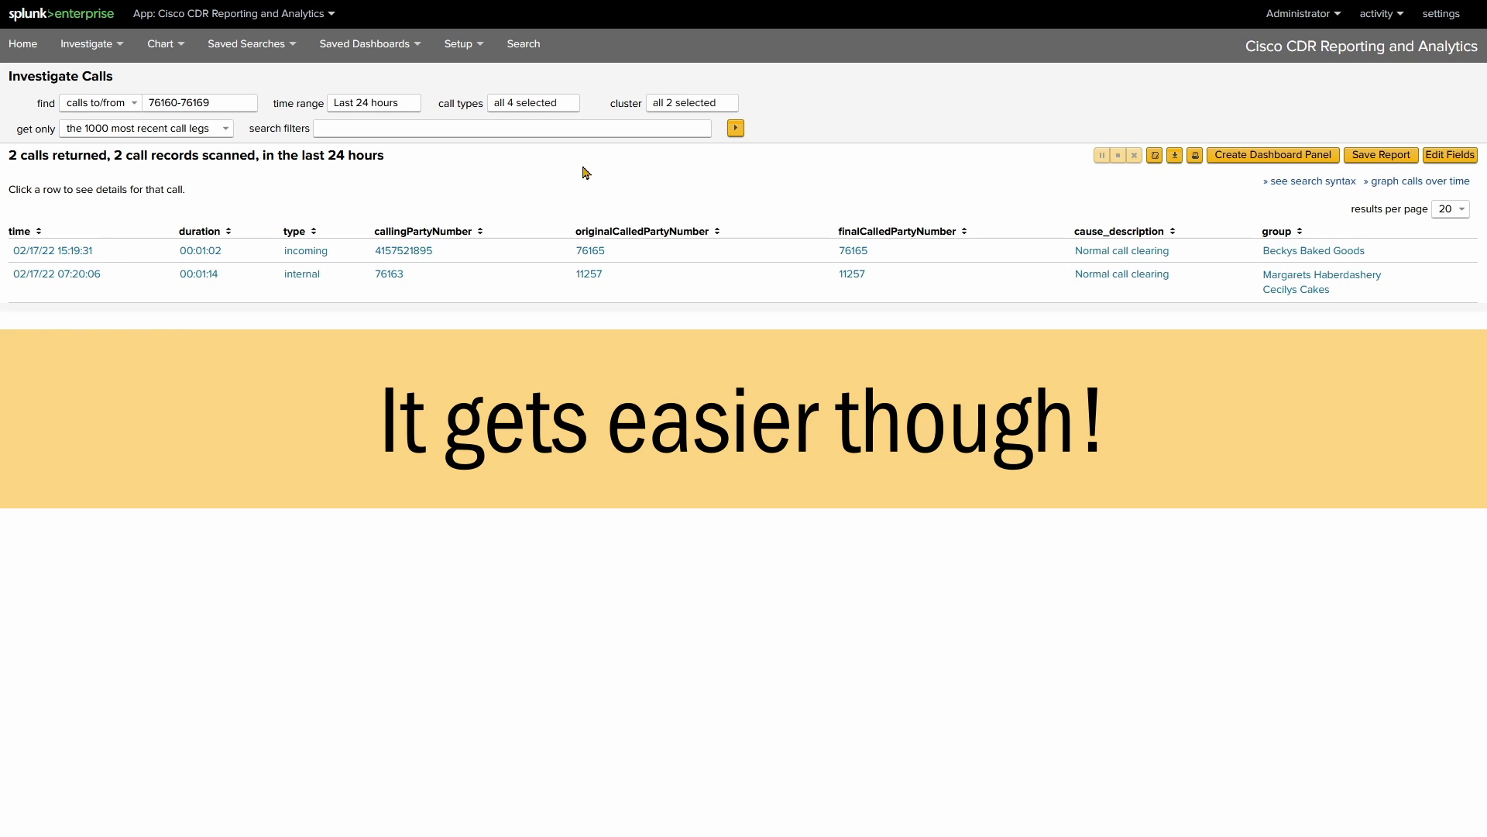
Narrow the results to calls to/from the first row's originalCalledPartyNumber and to the group "Beckys Baked Goods"
left_click(591, 252)
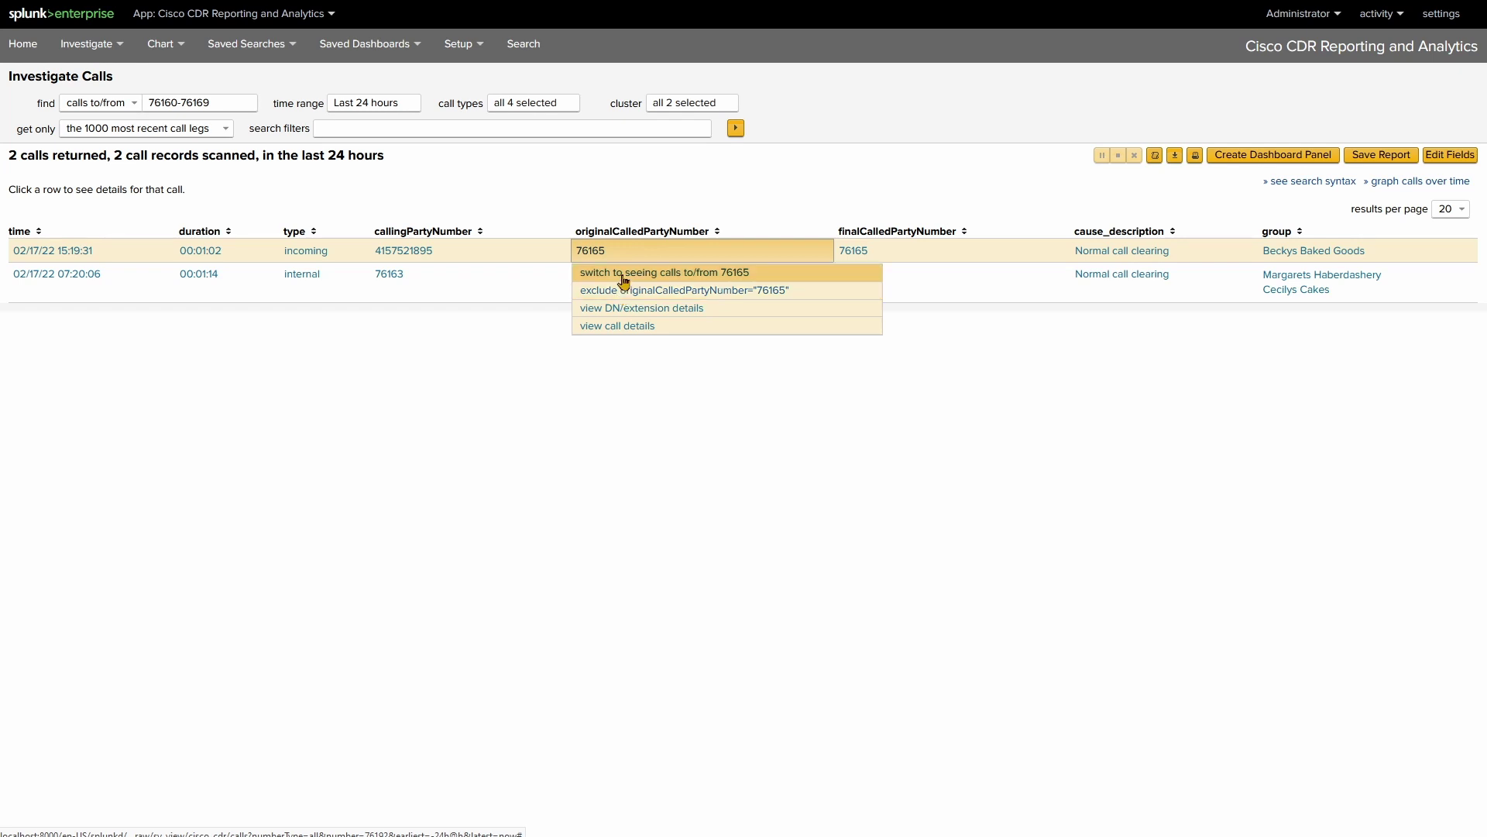
left_click(623, 275)
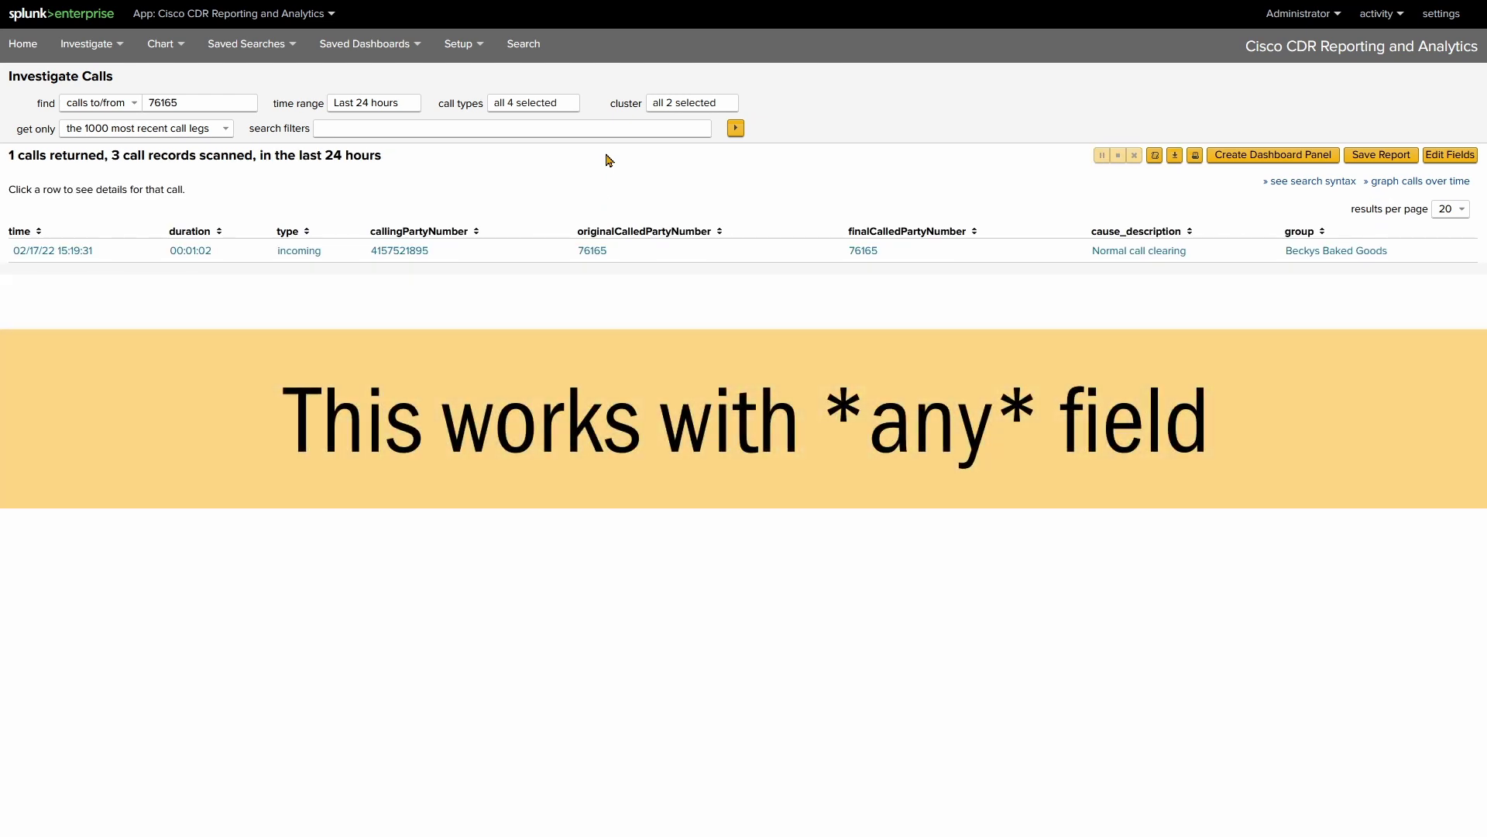
left_click(1327, 254)
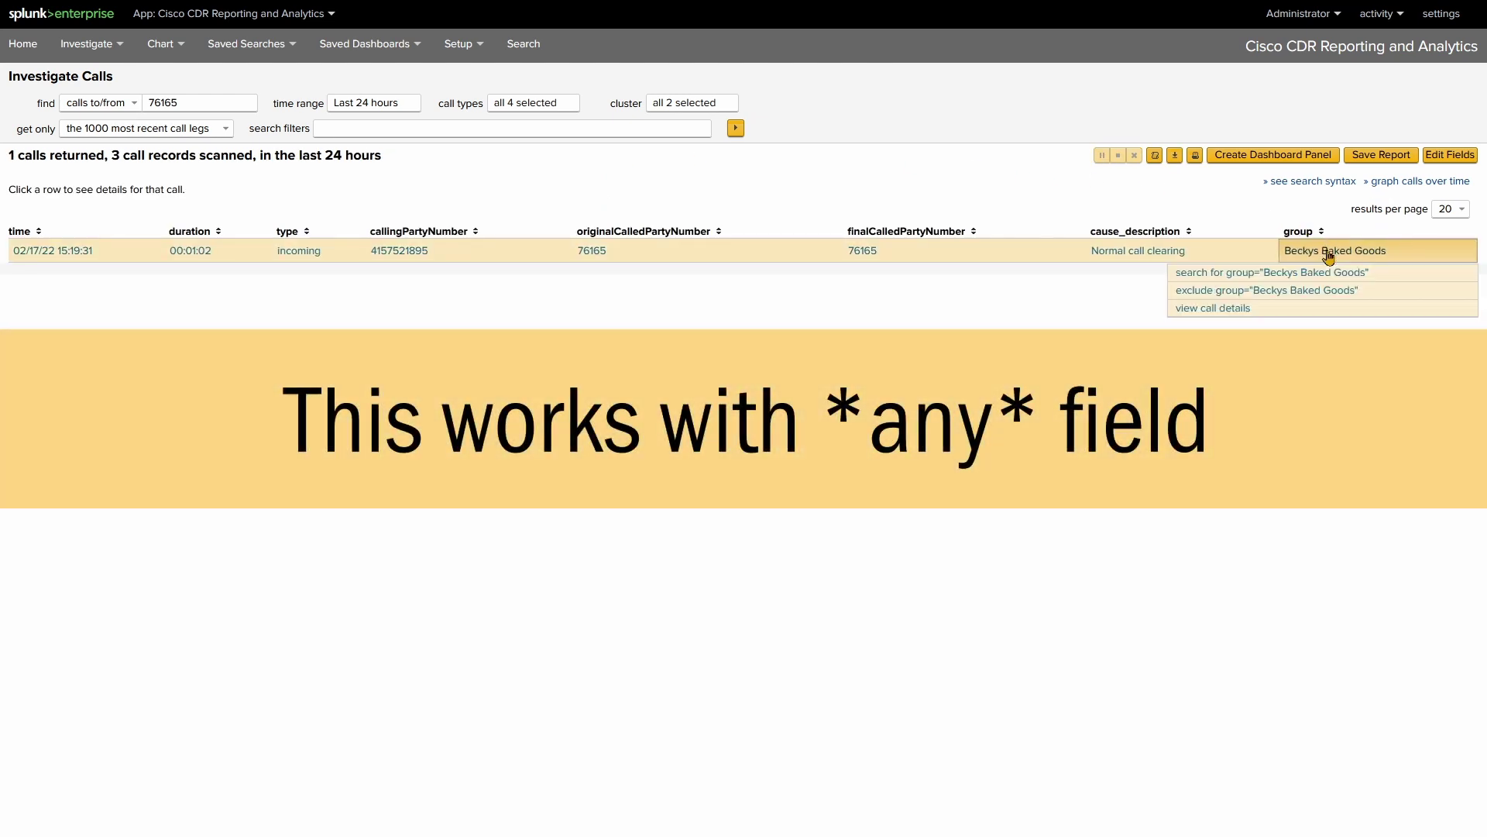
left_click(1268, 274)
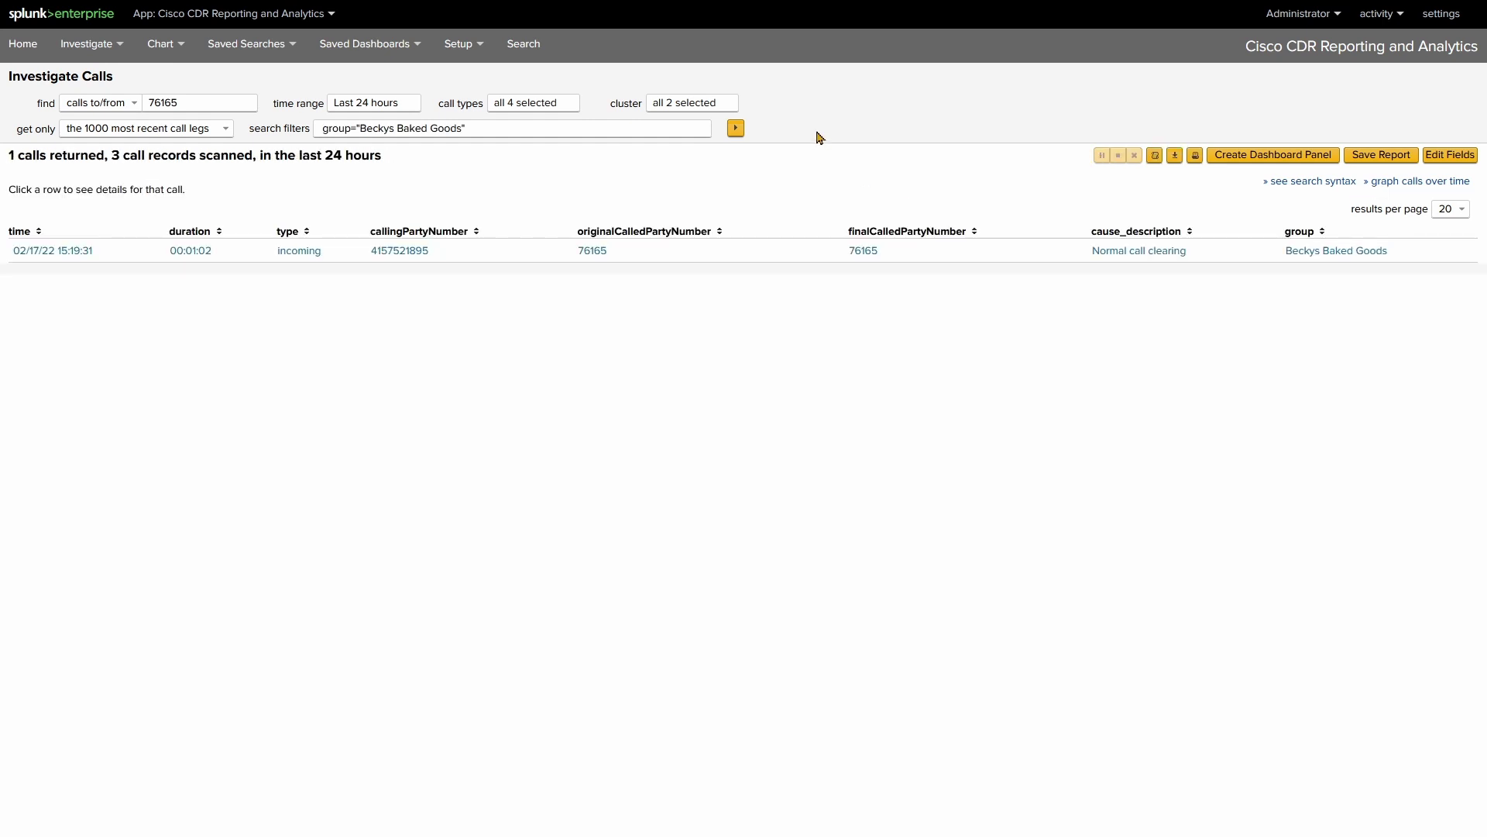
Drop the current number restriction and show only calls to/from the finalCalledPartyNumber of the 02/17/22 15:44:49 call
left_click(597, 253)
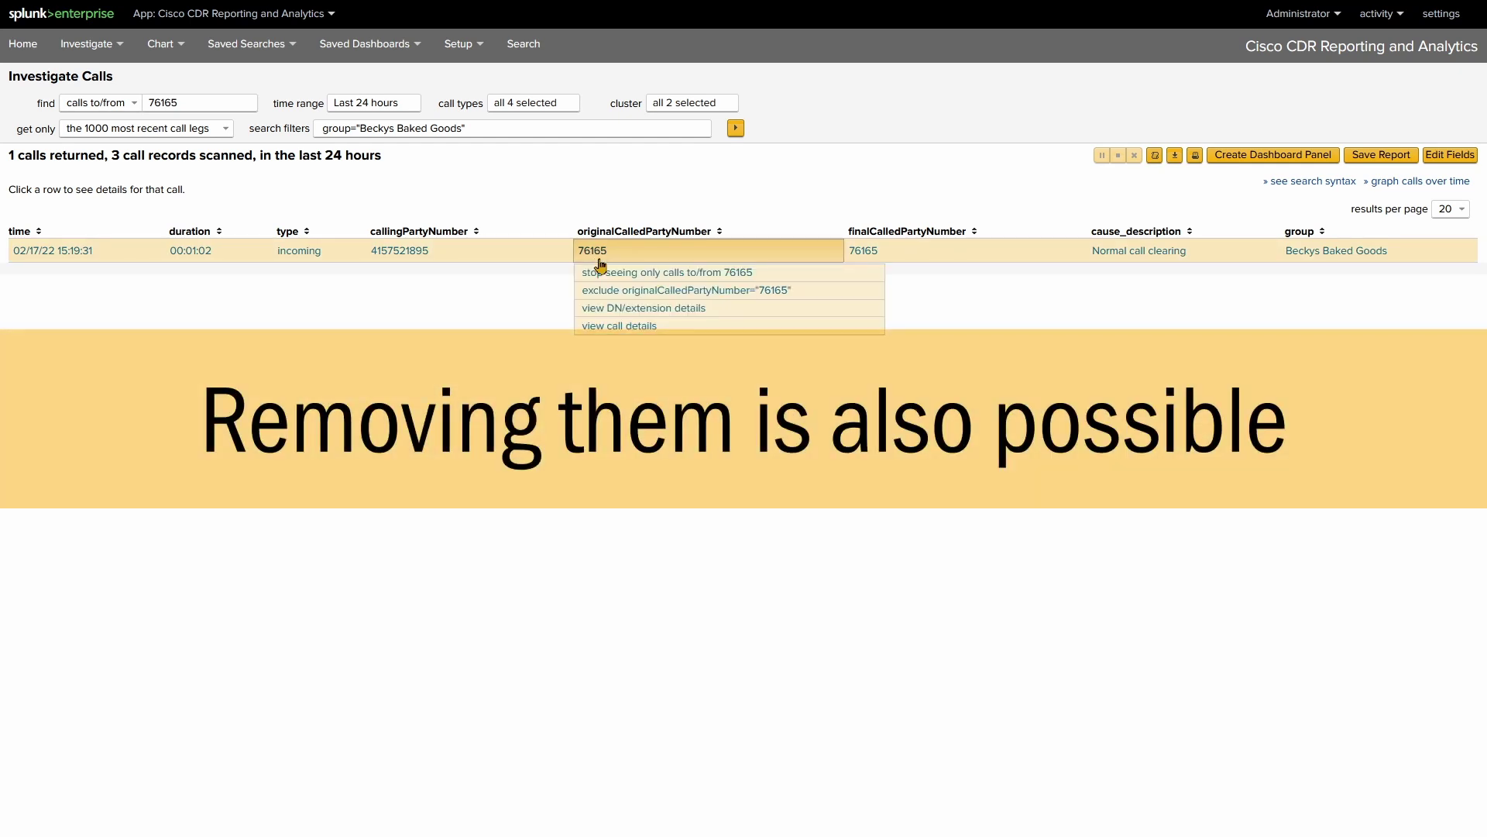
left_click(593, 273)
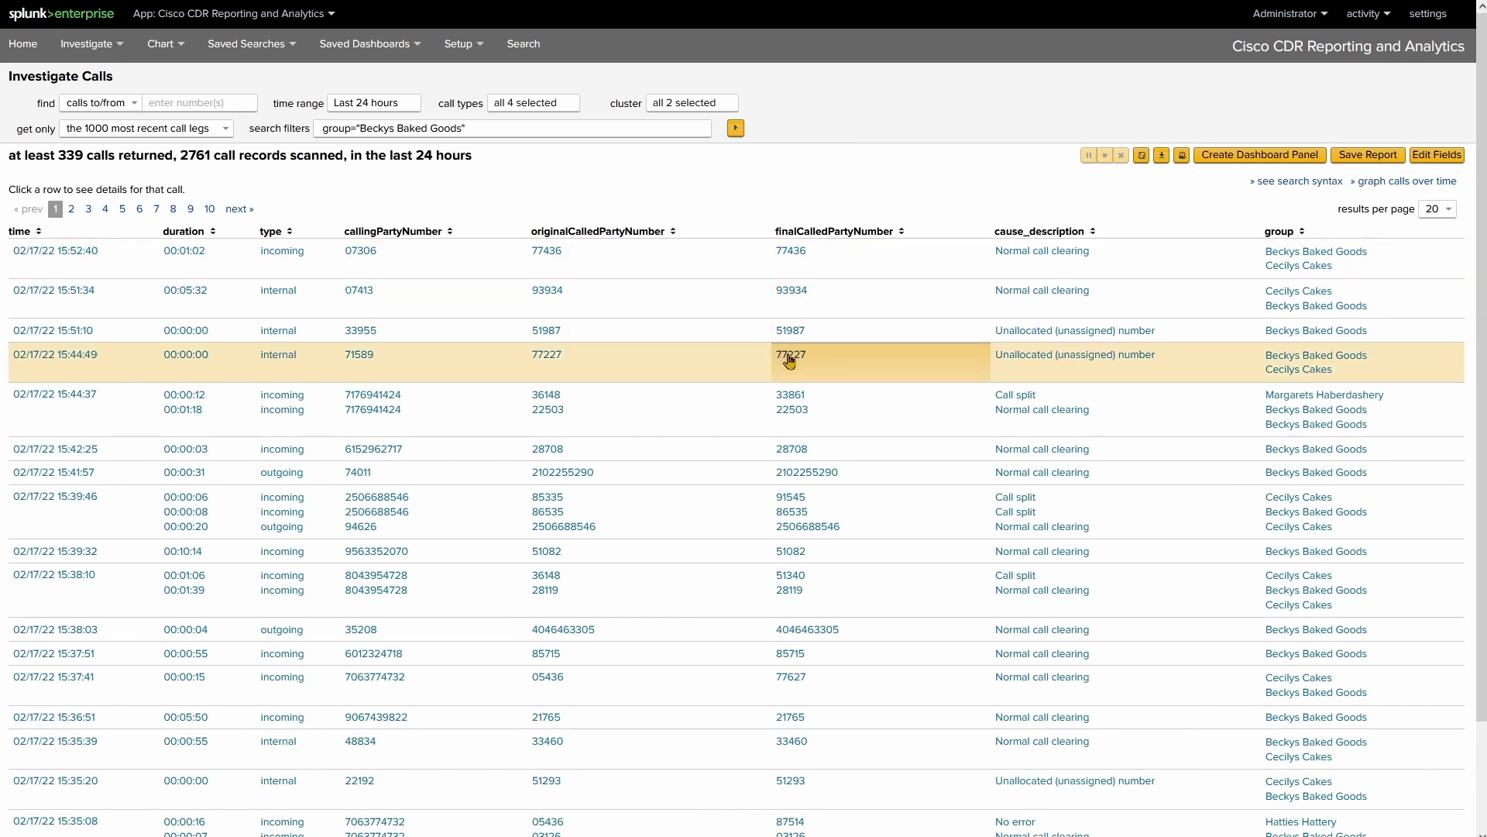
left_click(790, 361)
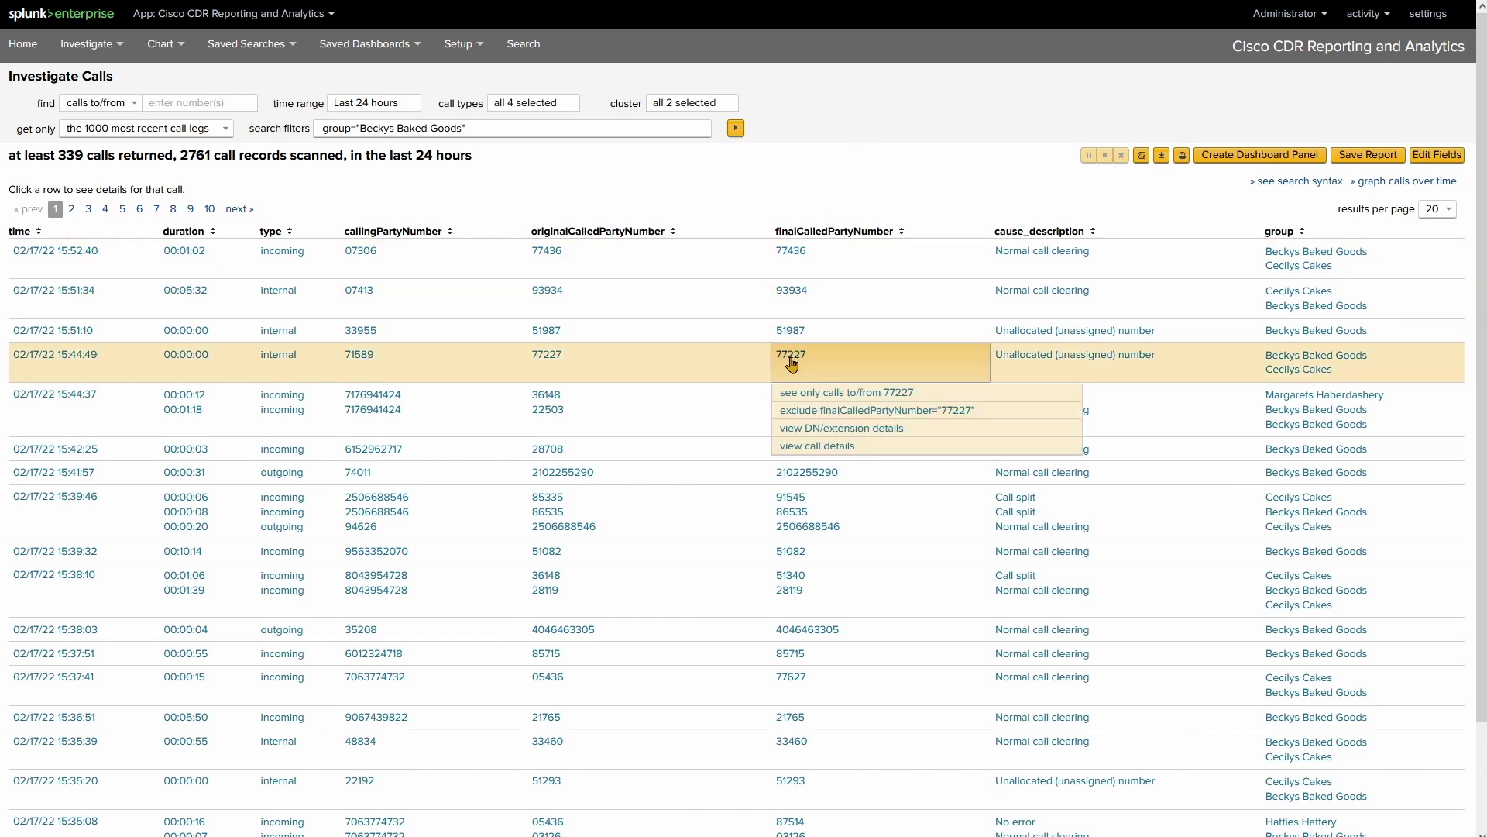
left_click(807, 395)
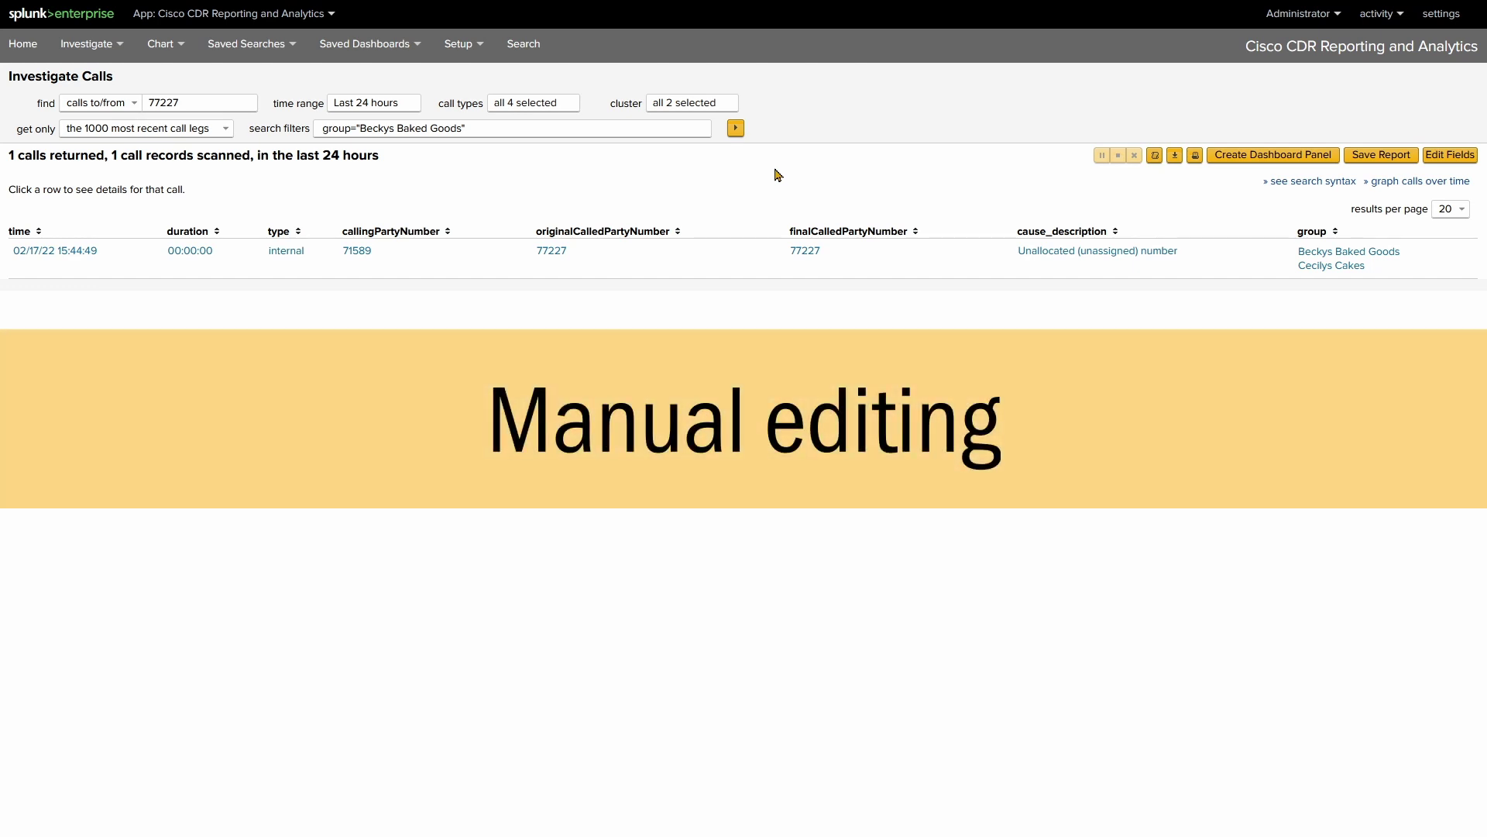
Clear the group filter from the search filters and rerun the search
left_click_drag(493, 128, 314, 133)
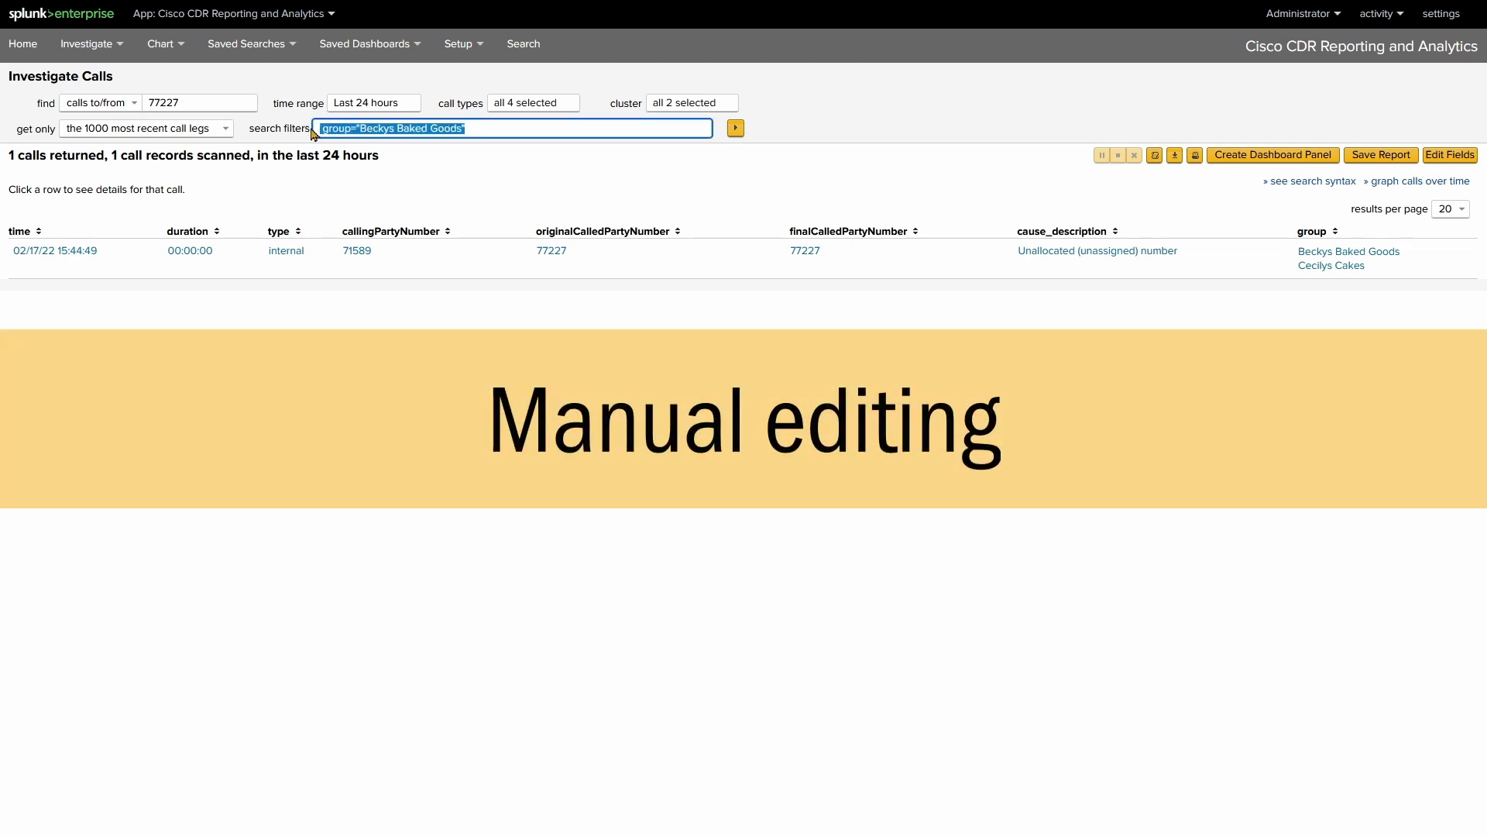
key("BackSpace")
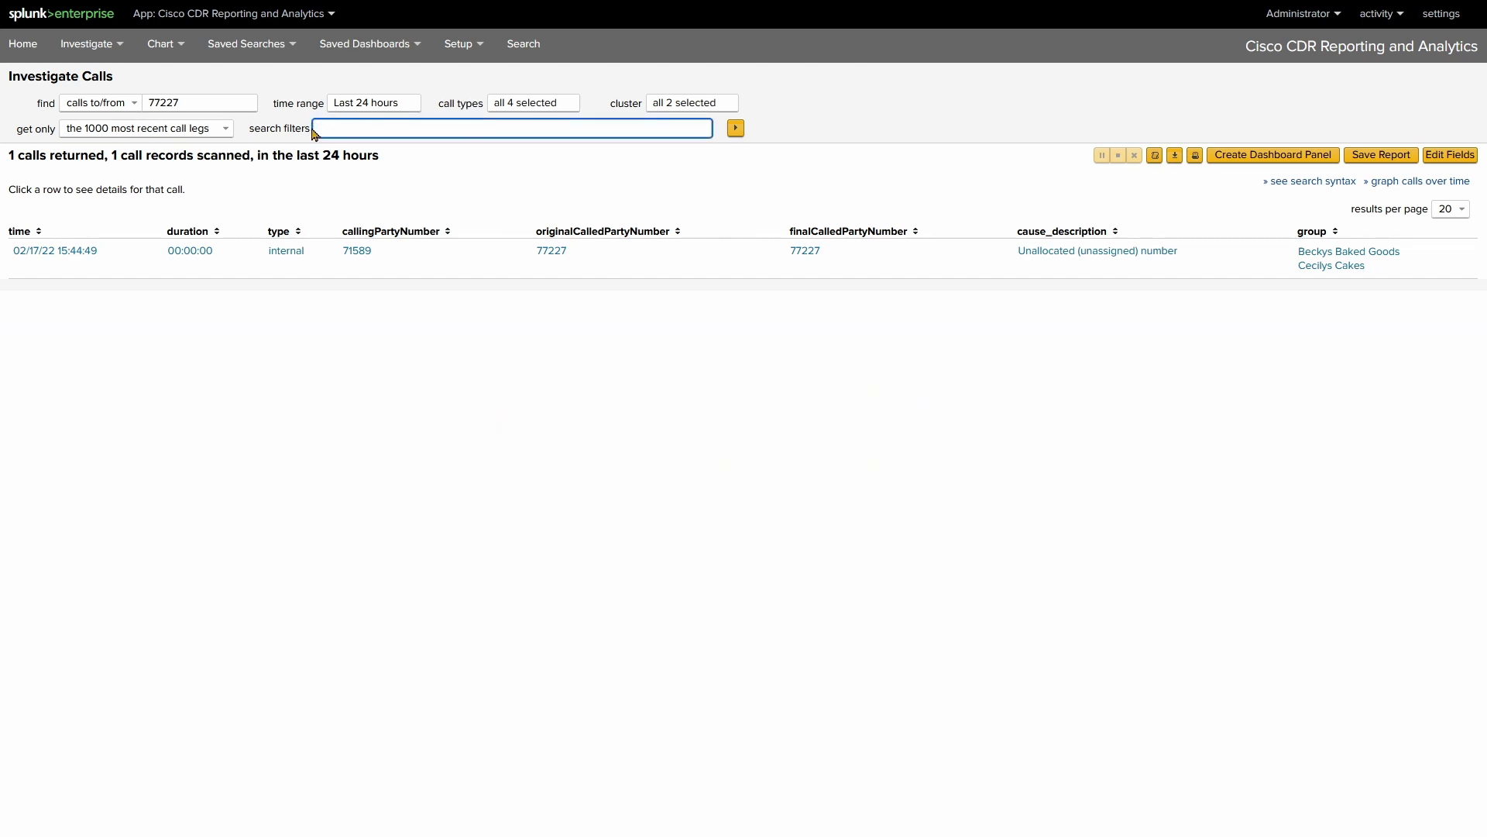
left_click(736, 133)
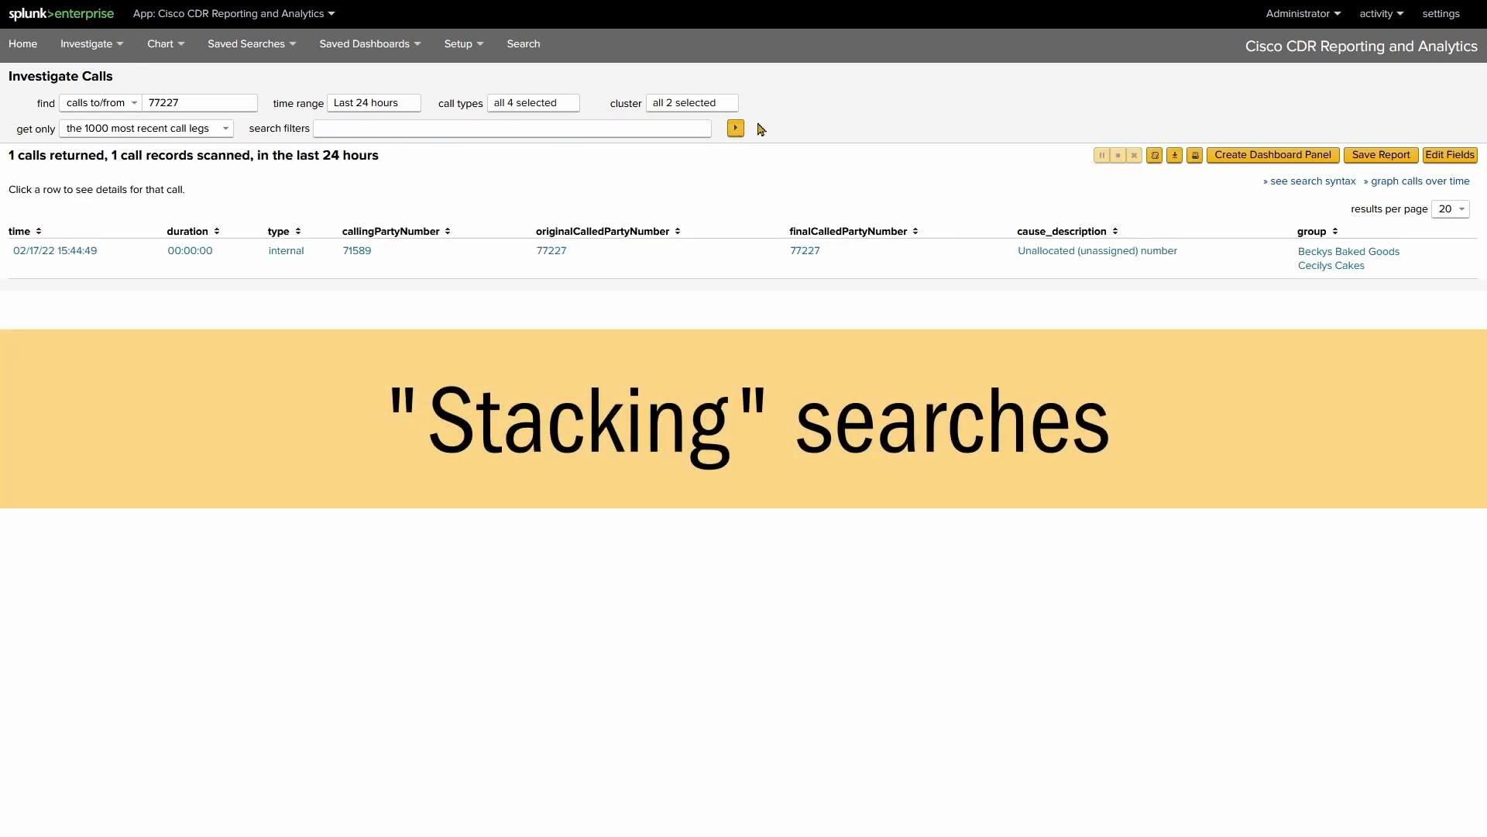
Stack search filters from the result row for cause_description="Unallocated (unassigned) number" and group="Beckys Baked Goods"
left_click(1100, 269)
left_click(1096, 290)
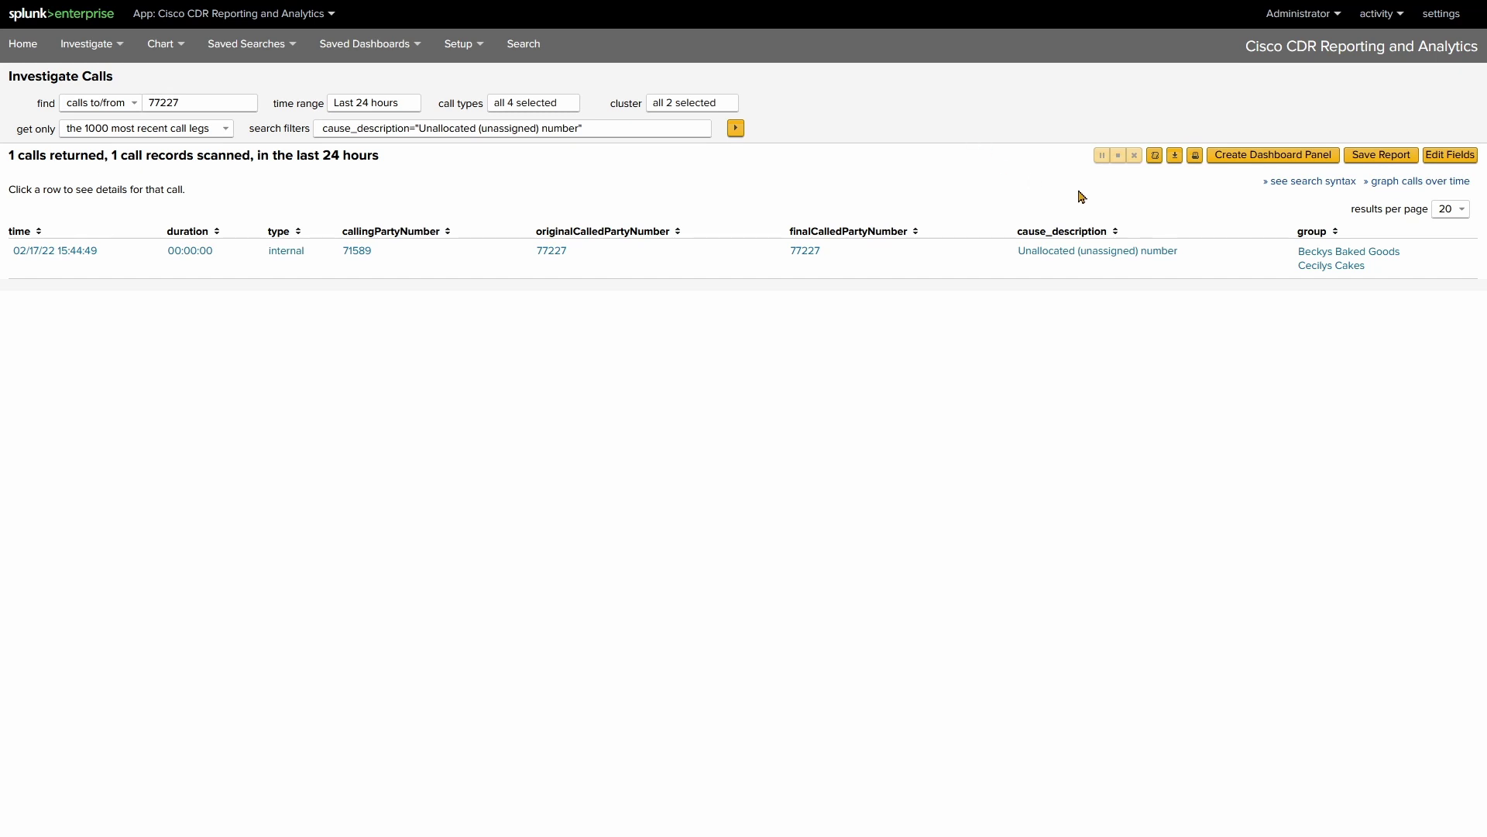
left_click(1326, 251)
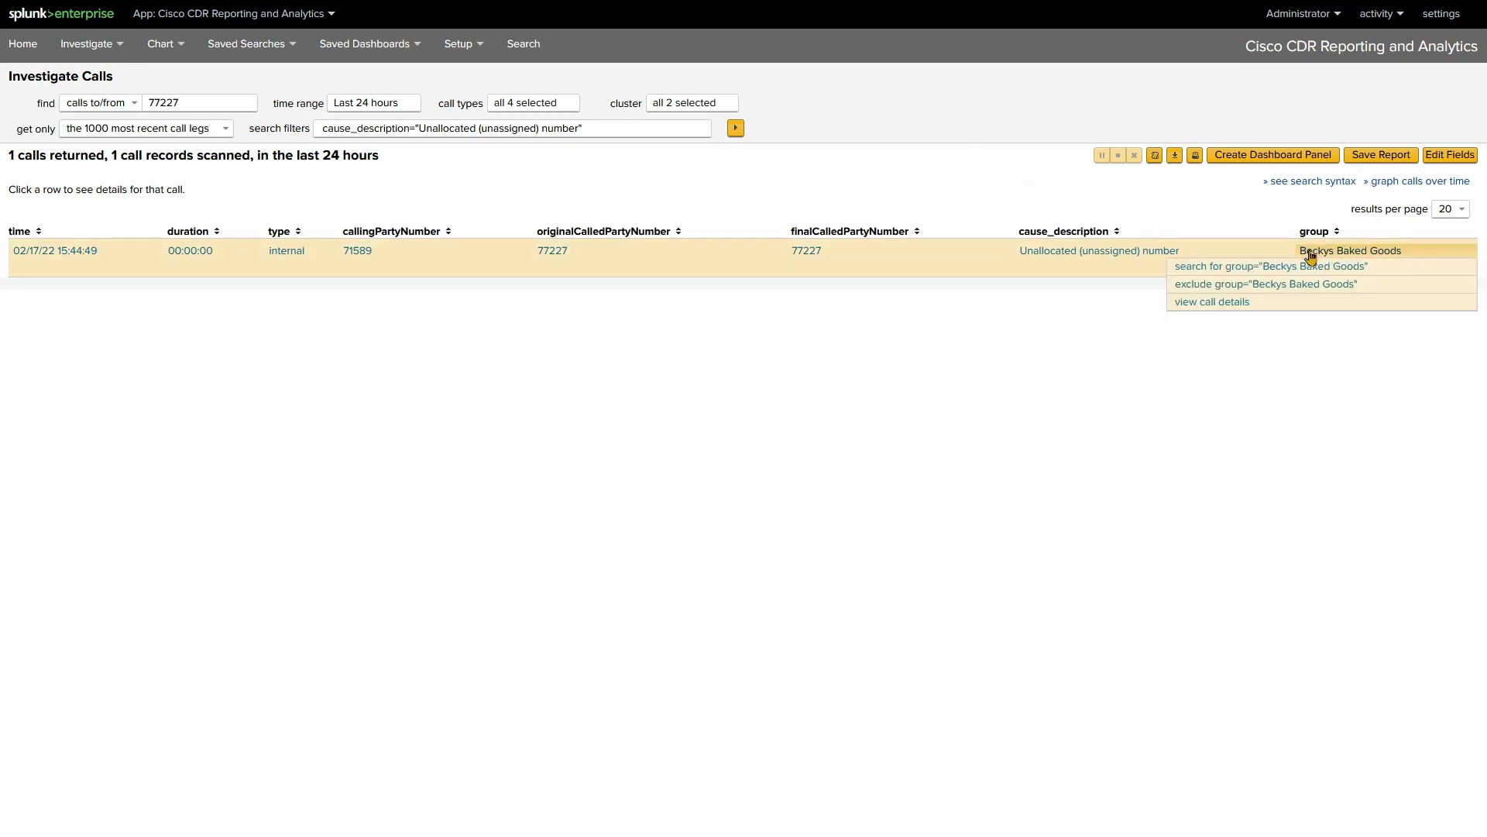
left_click(1259, 266)
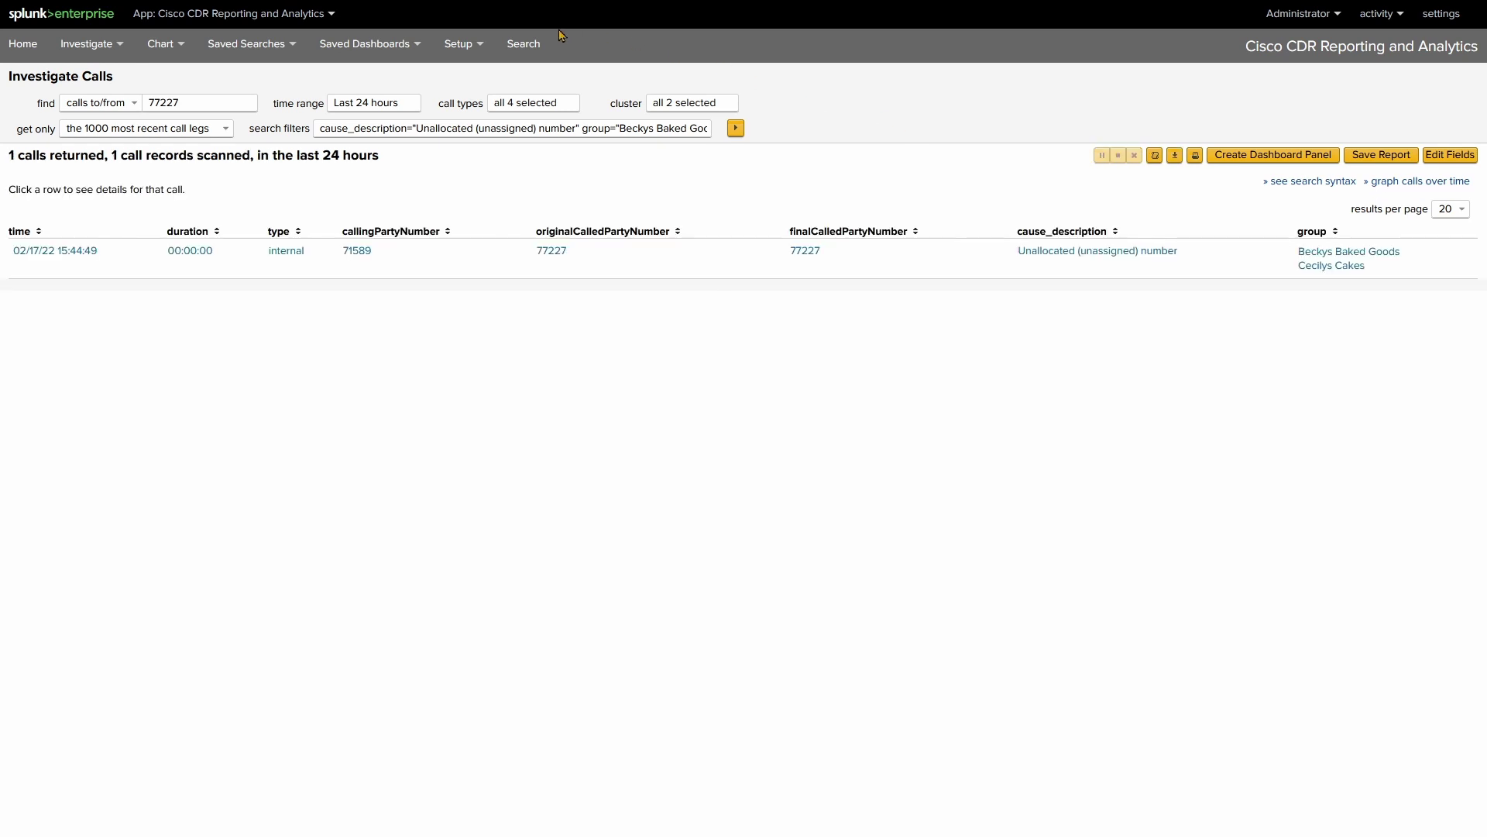
Remove the extension from the calls to/from criterion and rerun the search with the stacked filters
left_click_drag(194, 103, 137, 103)
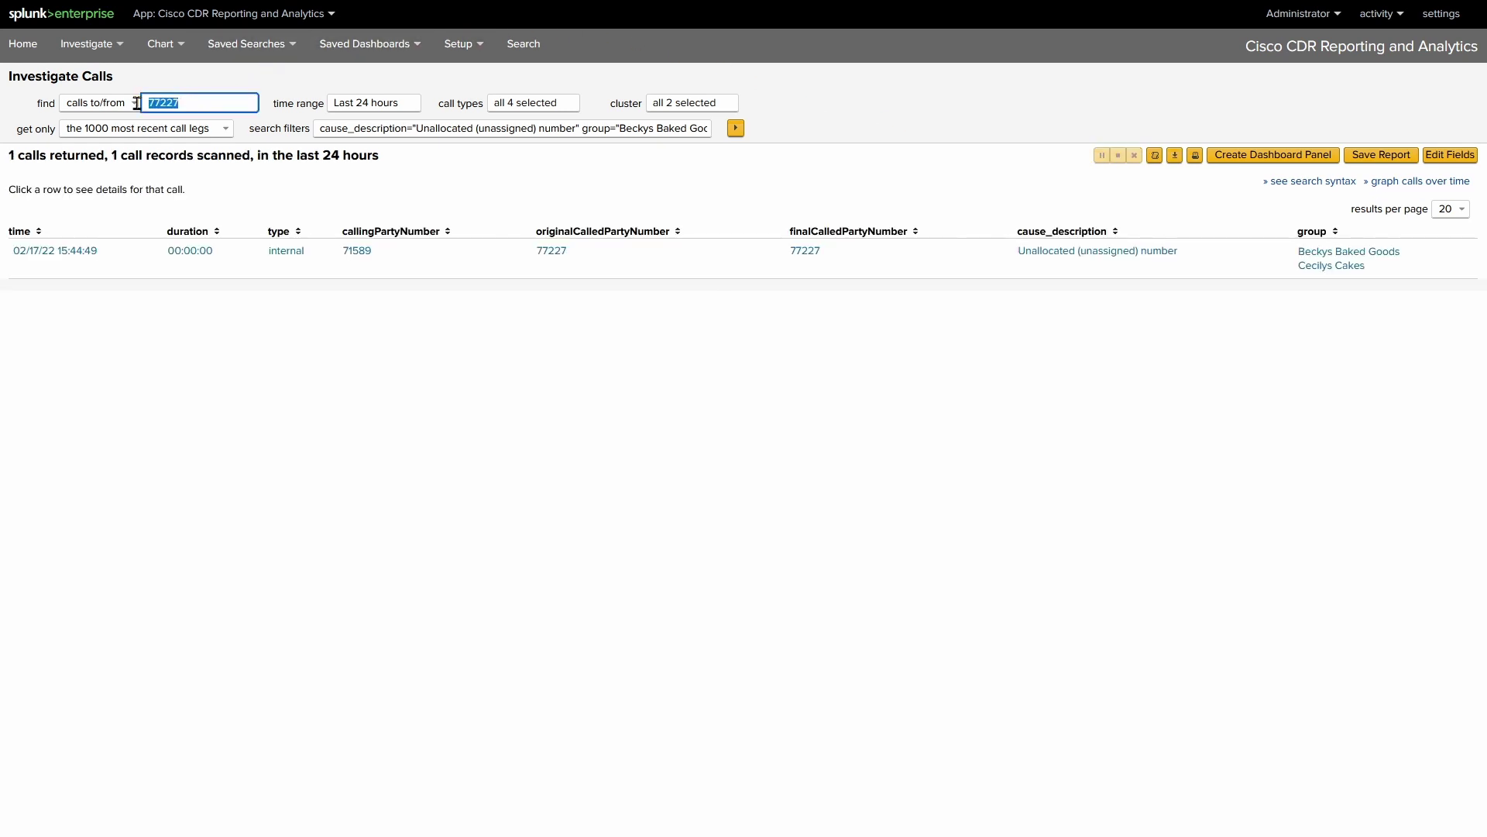
key("BackSpace")
left_click(736, 128)
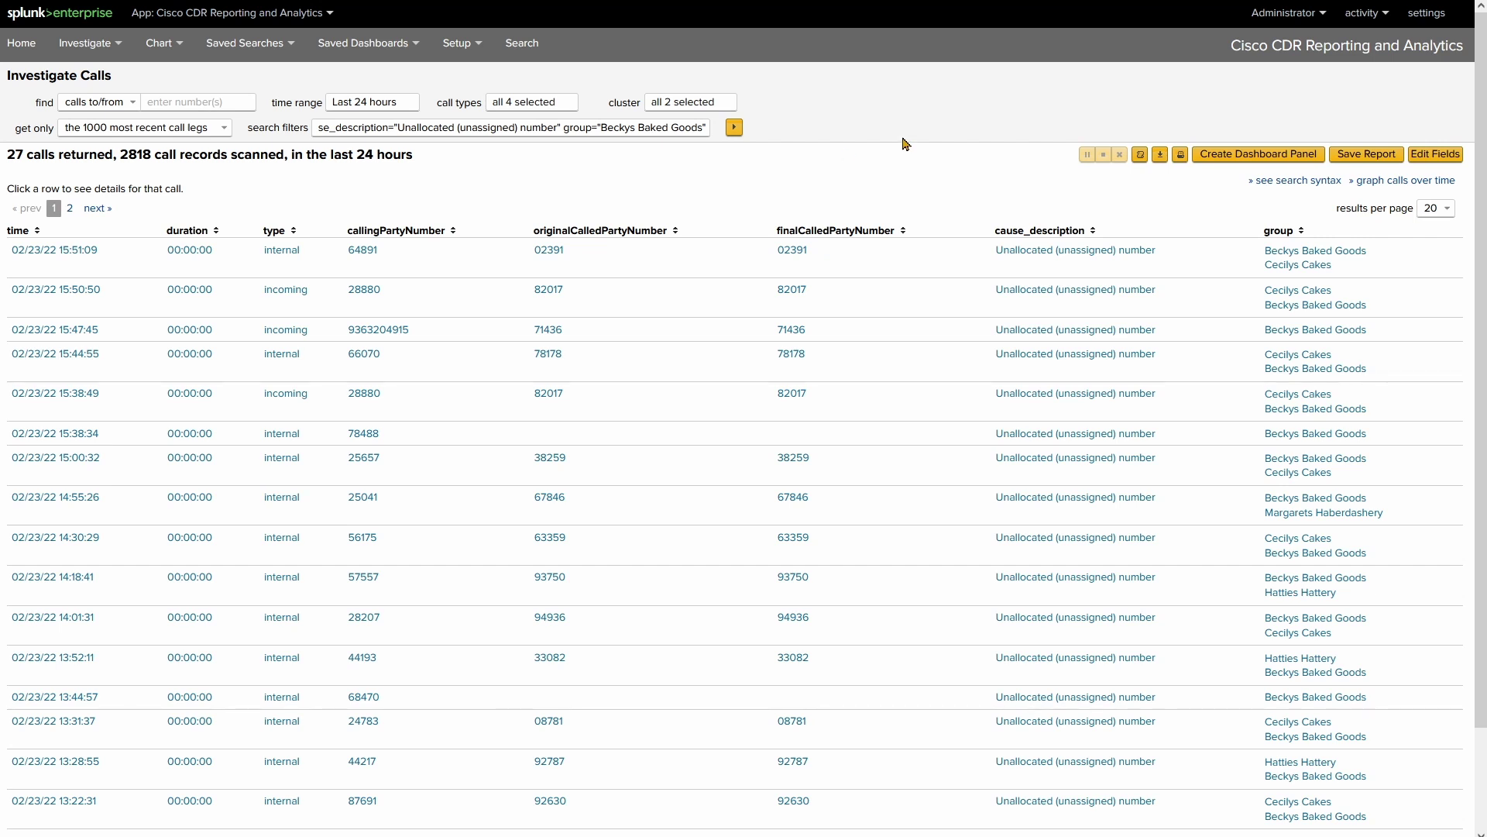
Add the name field to the displayed result fields, place it between cause_description and group, and apply the change
left_click(1451, 158)
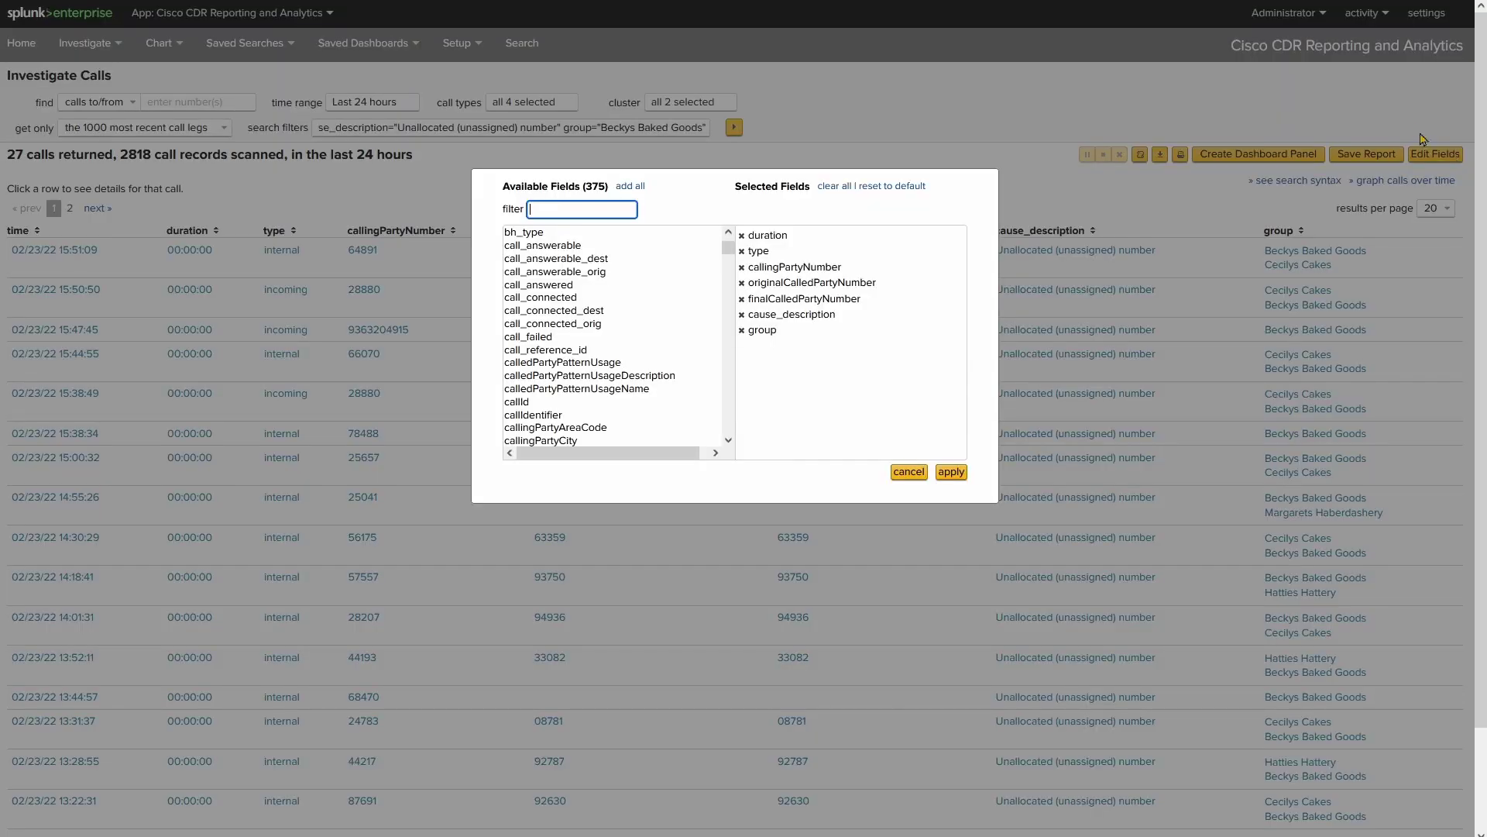
type("name")
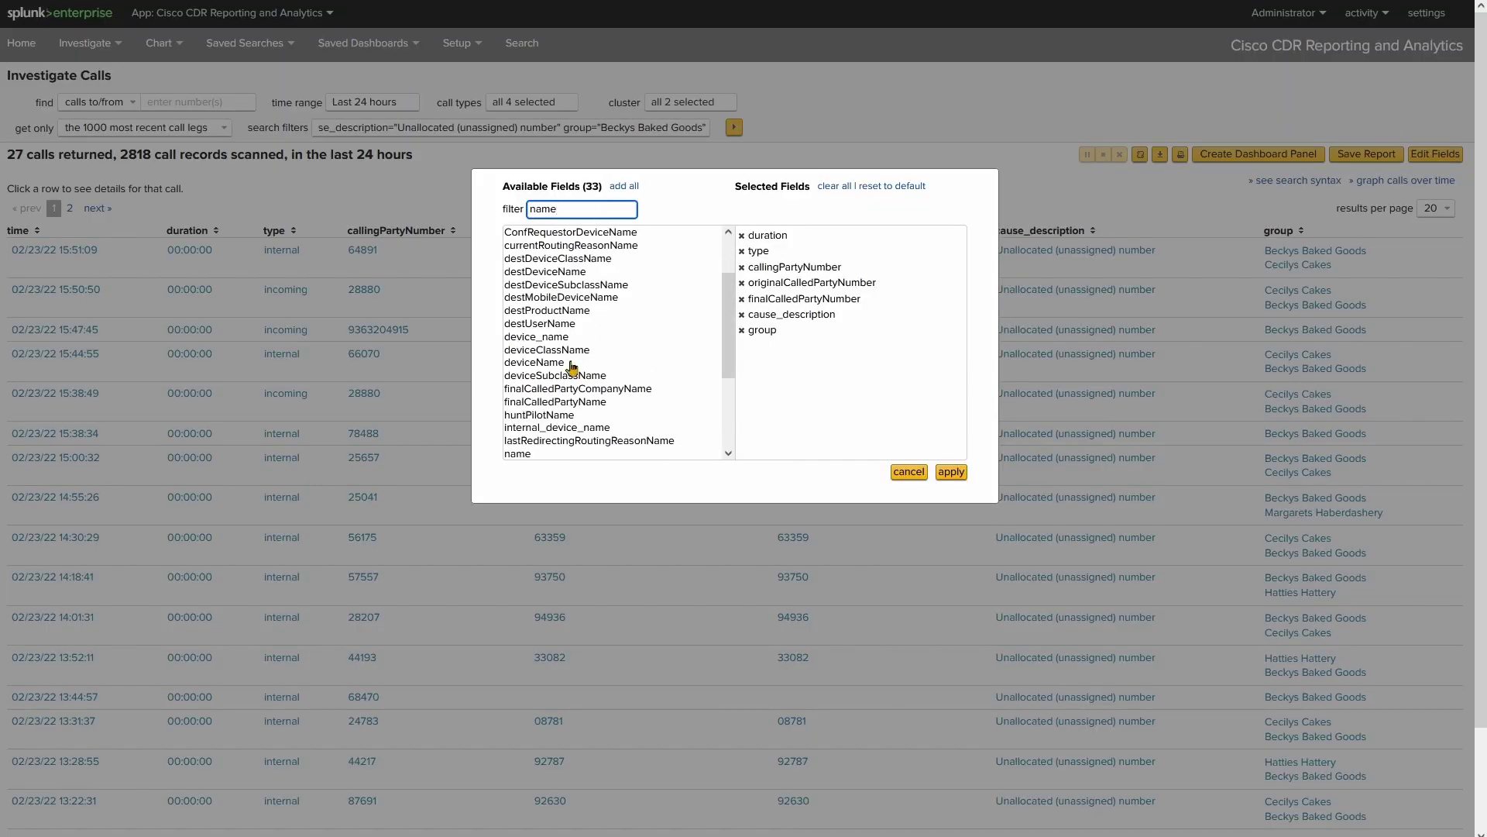
left_click(518, 454)
left_click_drag(758, 349, 759, 334)
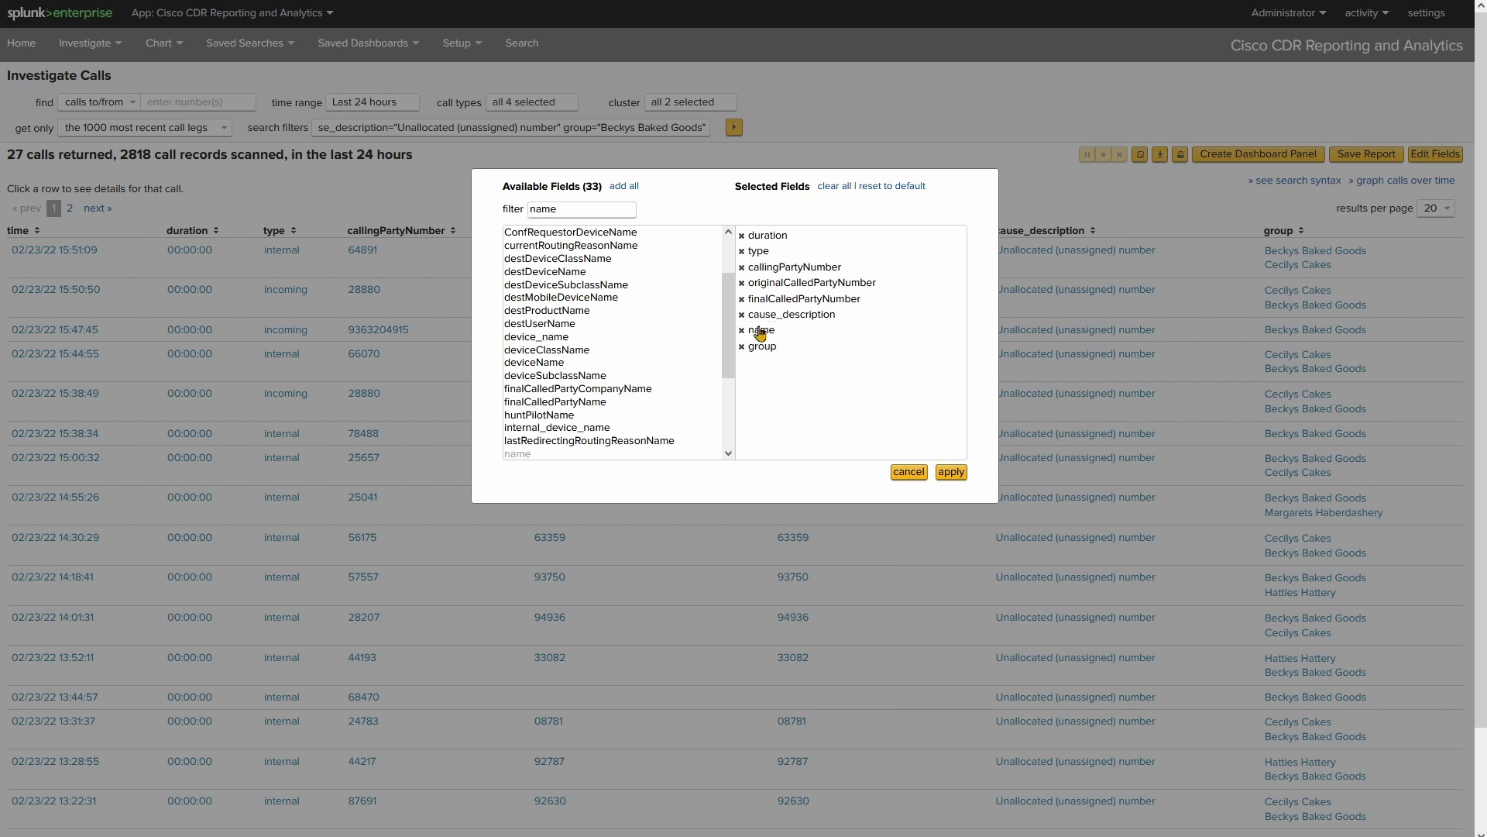
left_click(950, 473)
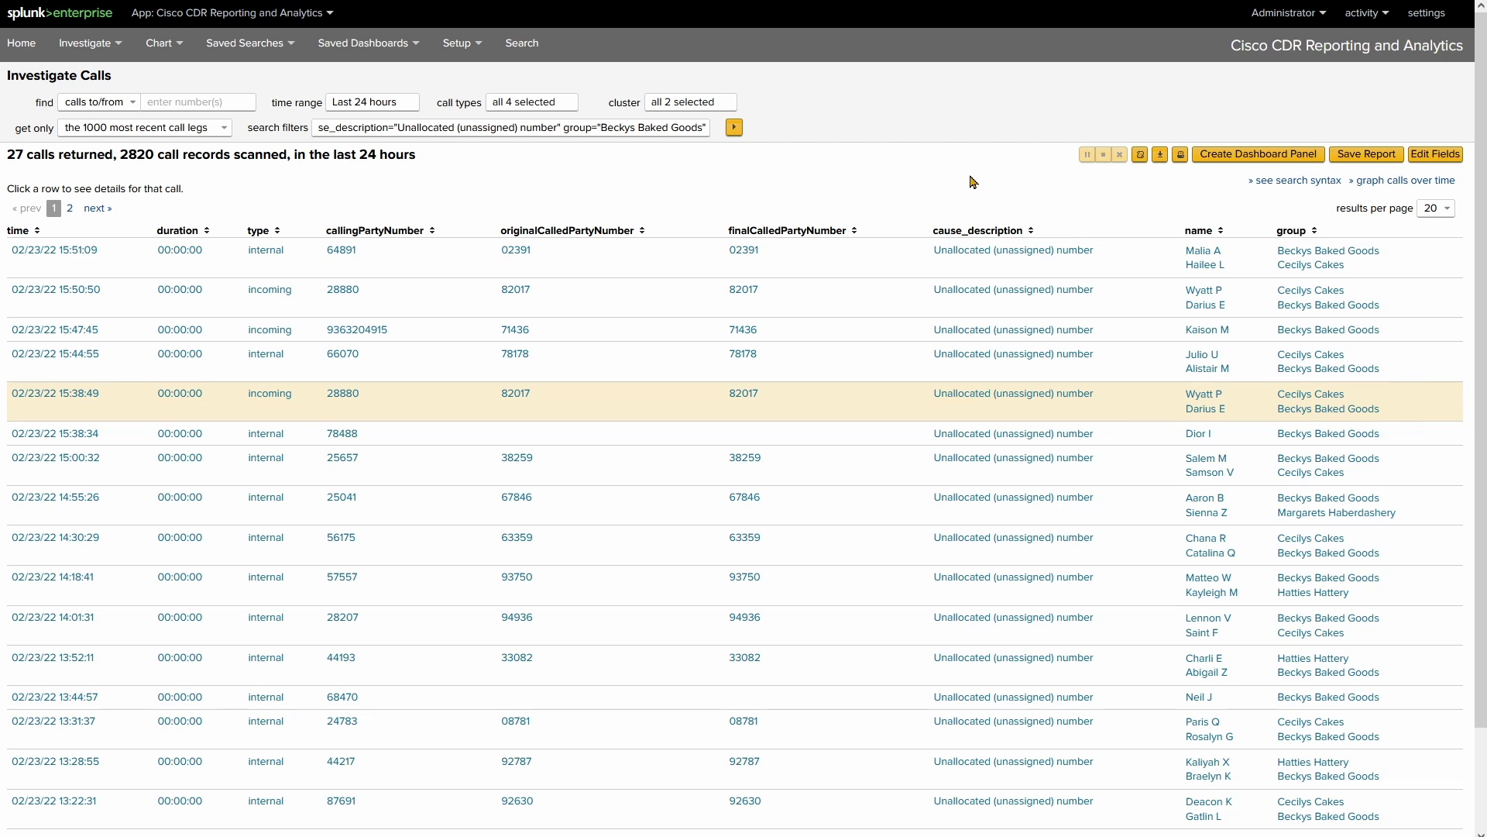
Narrow the search to the name of the Beckys Baked Goods party in the 02/23/22 15:38:49 call
left_click(1213, 419)
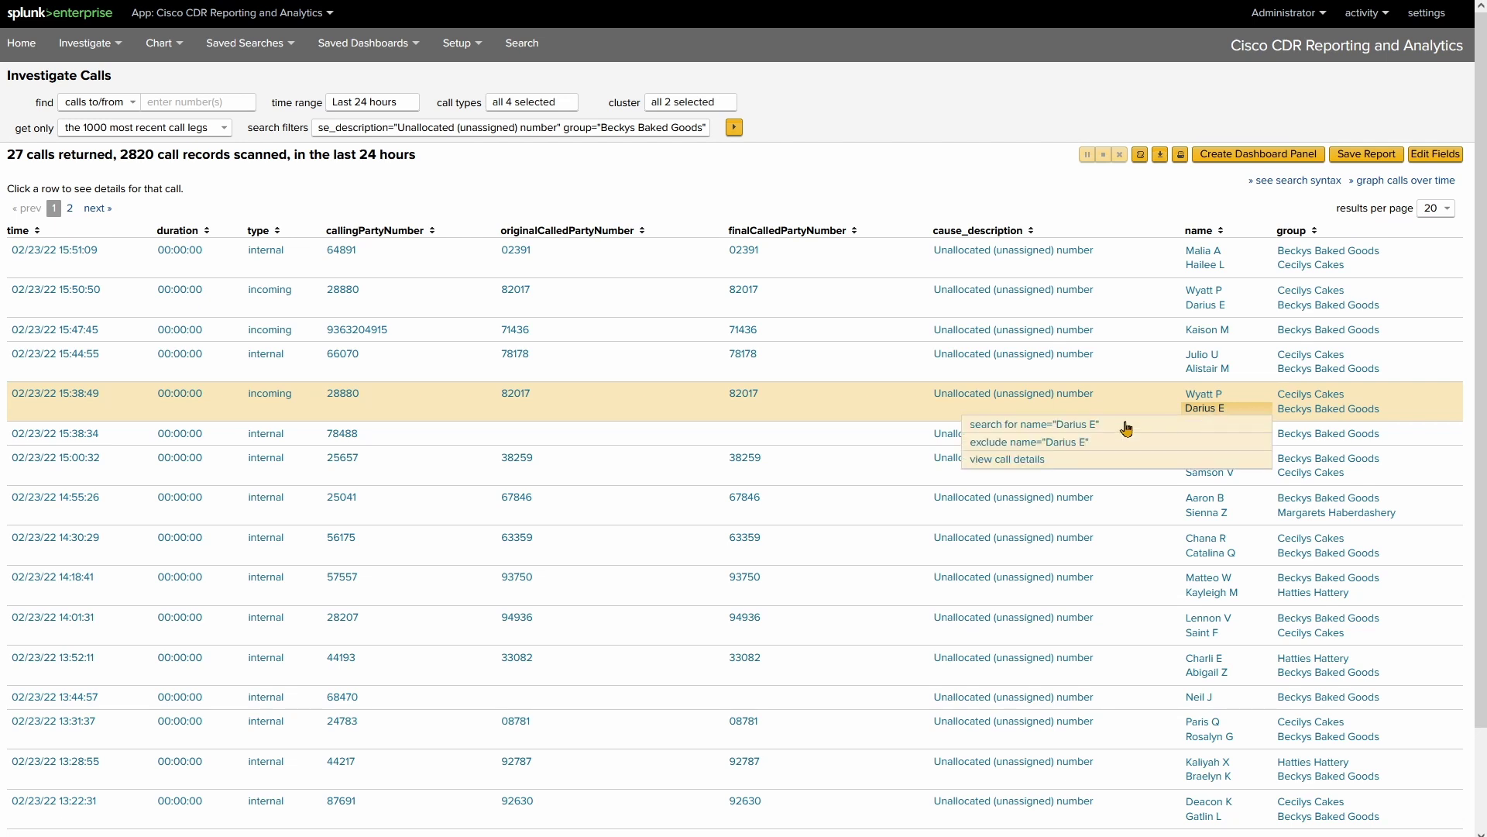
left_click(1078, 425)
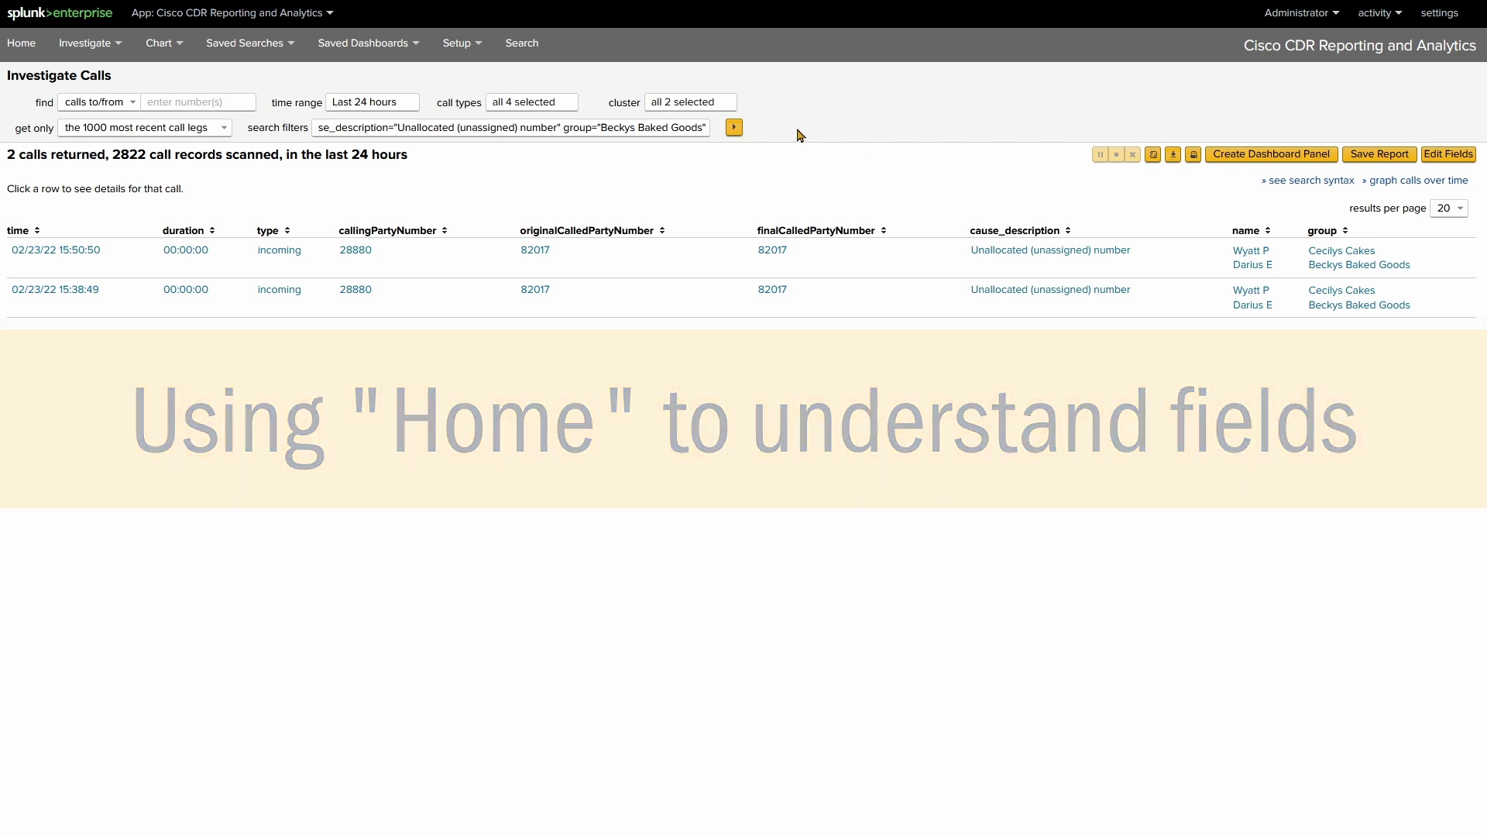
Go to the Home page, view the area filter choices under Explore fields, and show the example links for call_failed
left_click(22, 43)
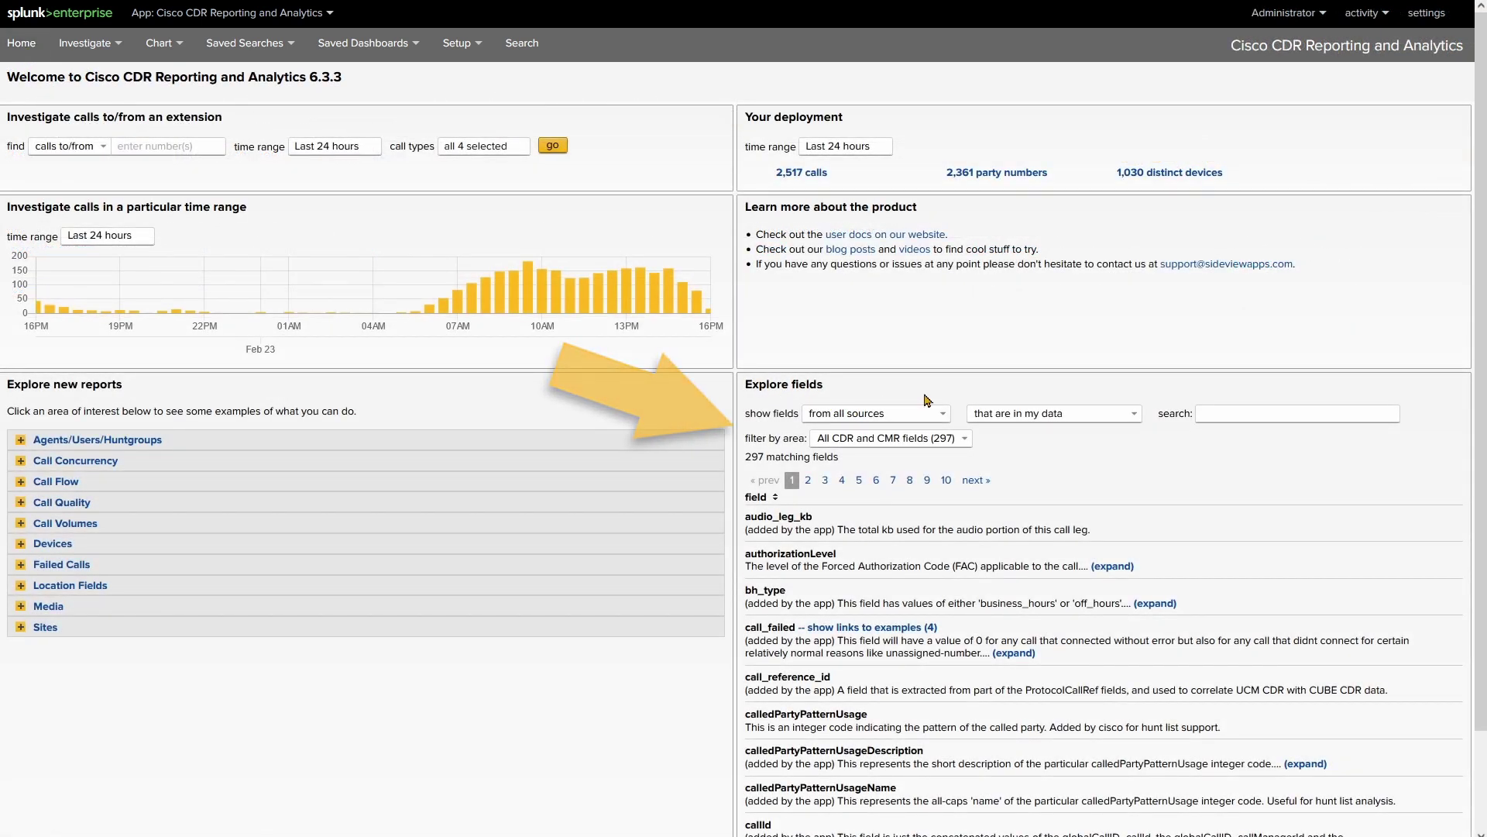
left_click(952, 440)
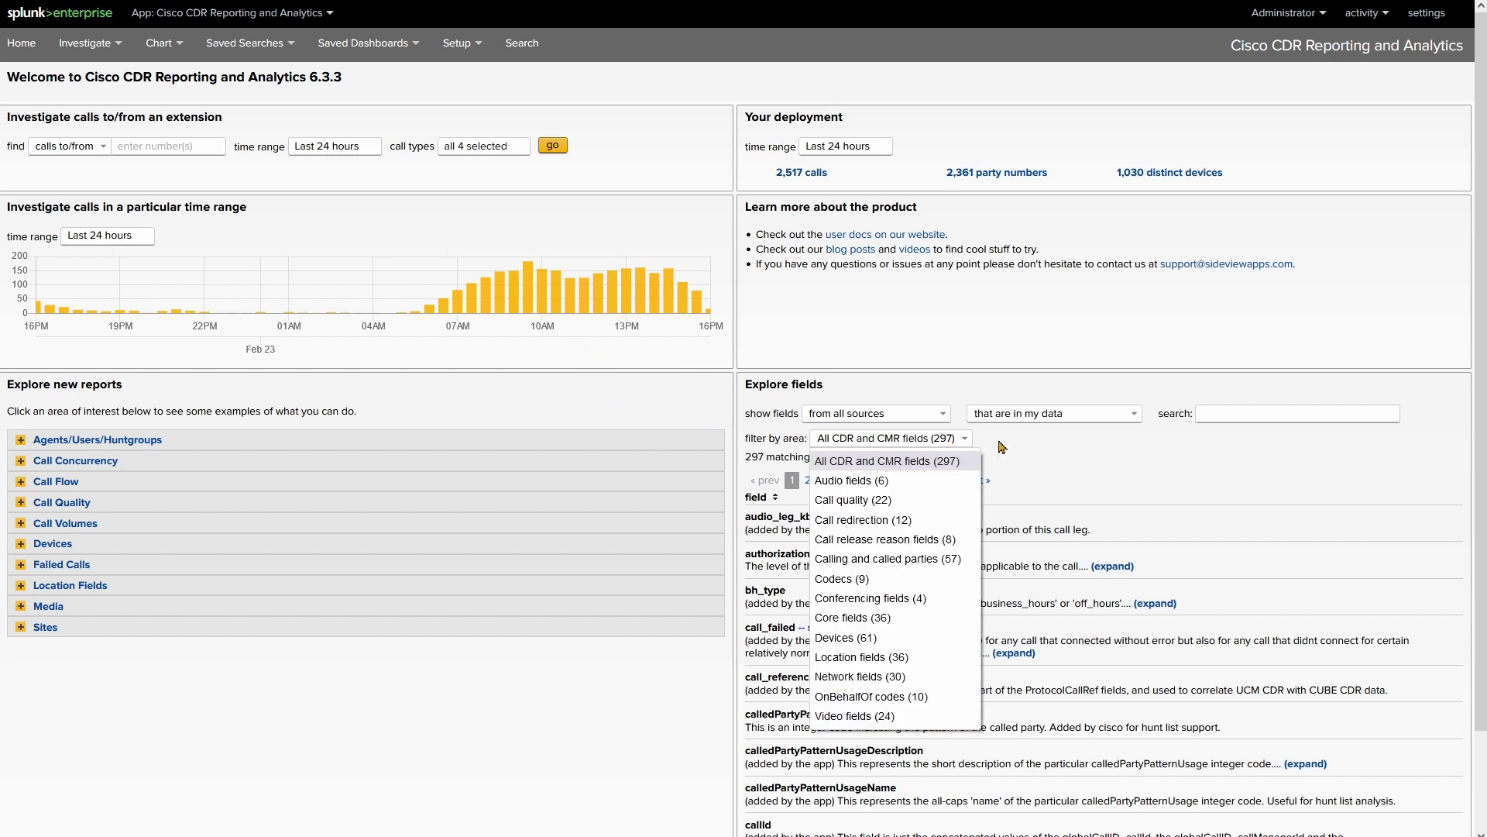
left_click(1225, 416)
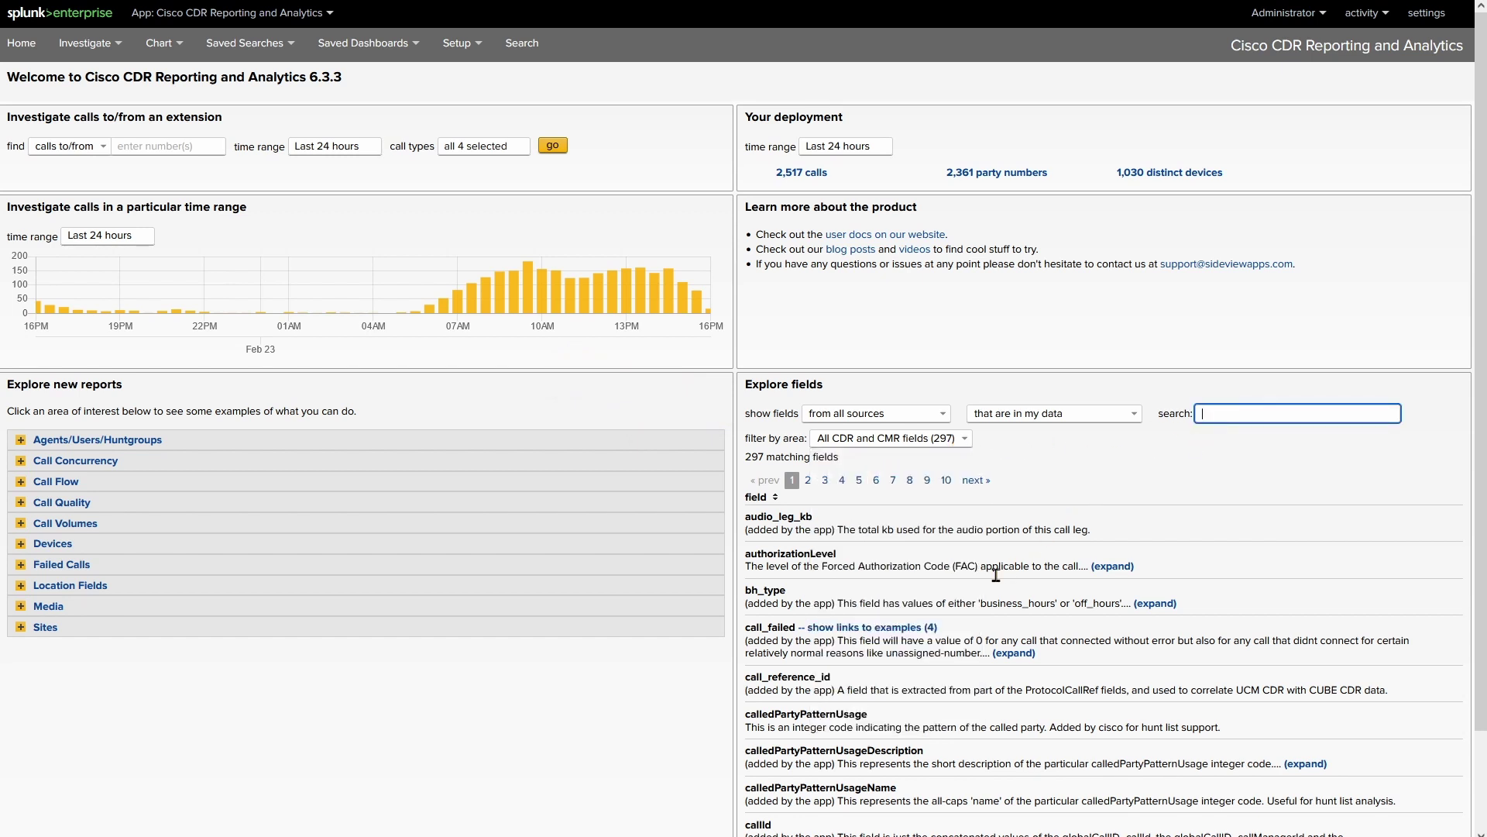
left_click(930, 630)
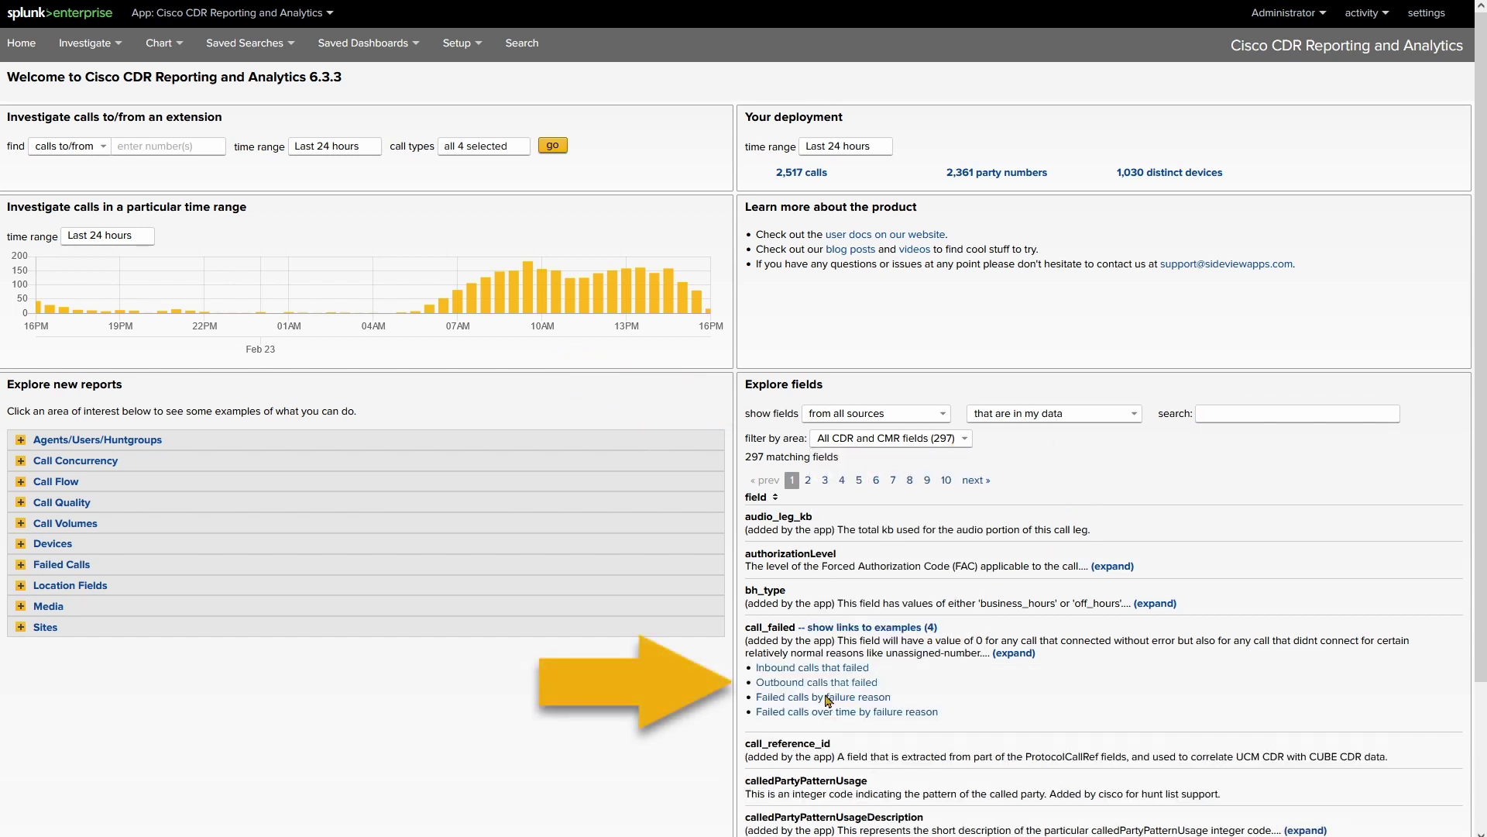